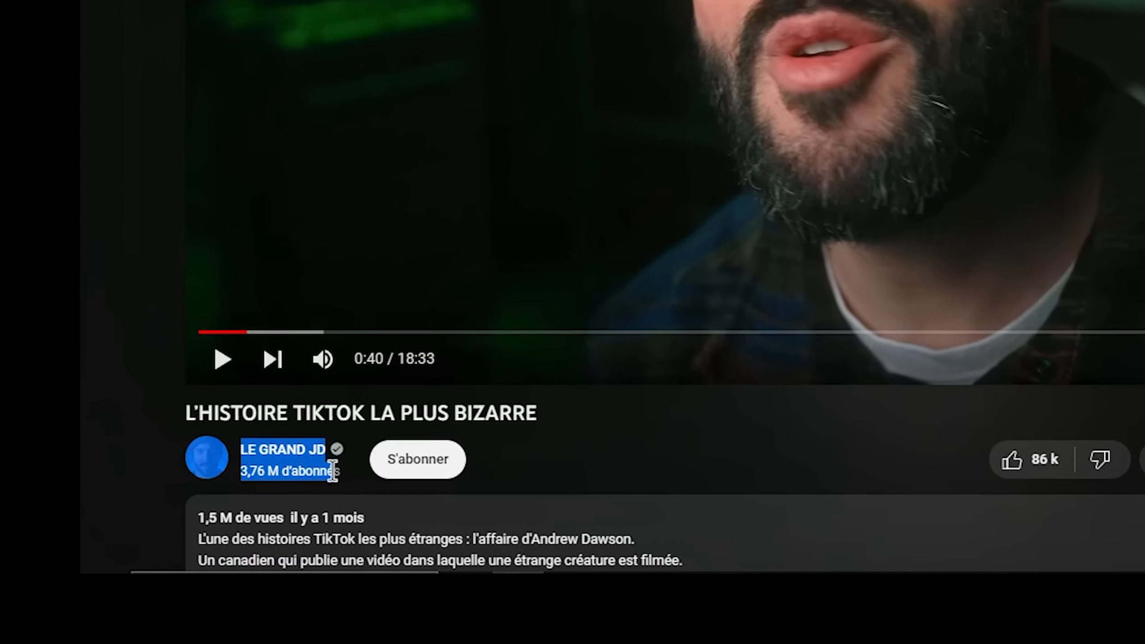
# Step: Play and scrub through the opening of the video "L'HISTOIRE TIKTOK LA PLUS BIZARRE" to examine its title intro
pyautogui.click(78, 456)
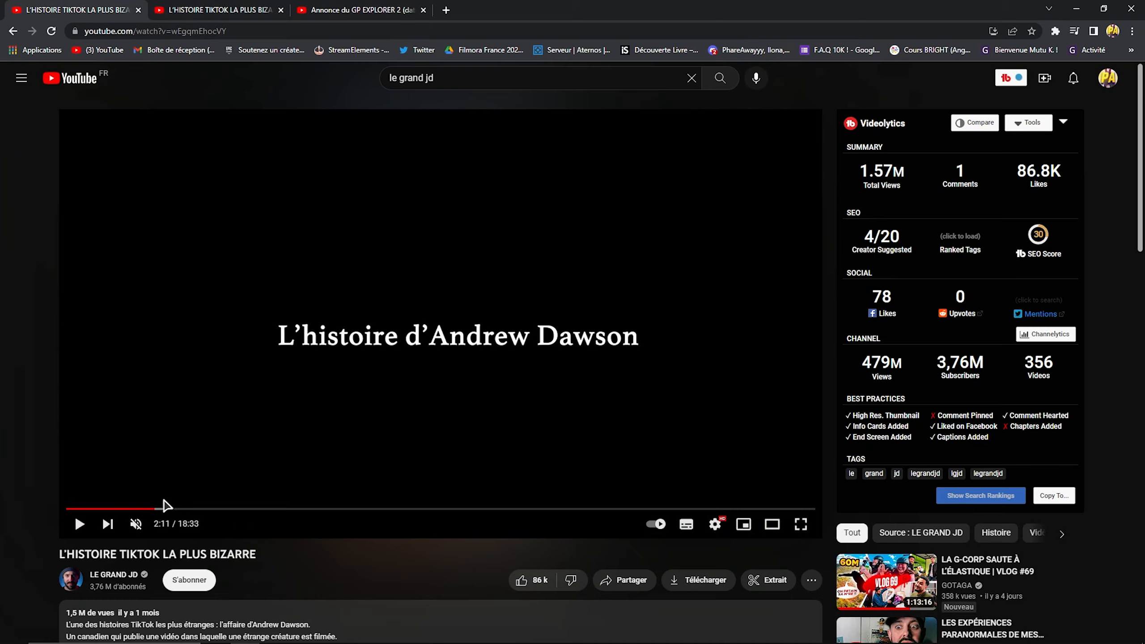
pyautogui.press('k')
pyautogui.press('Left')
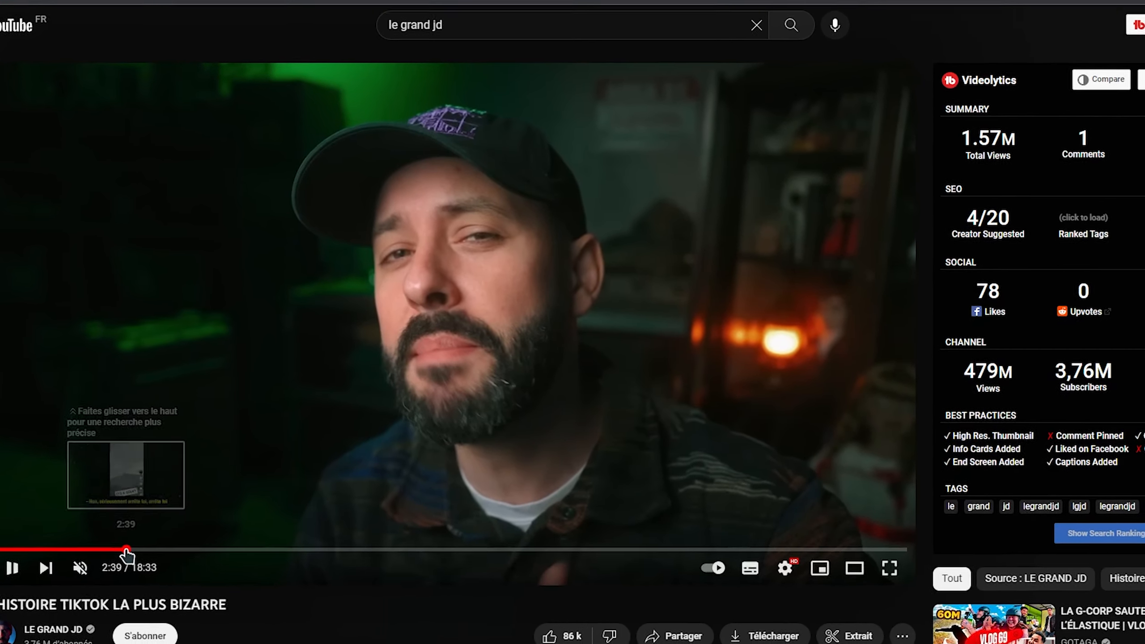
pyautogui.click(160, 521)
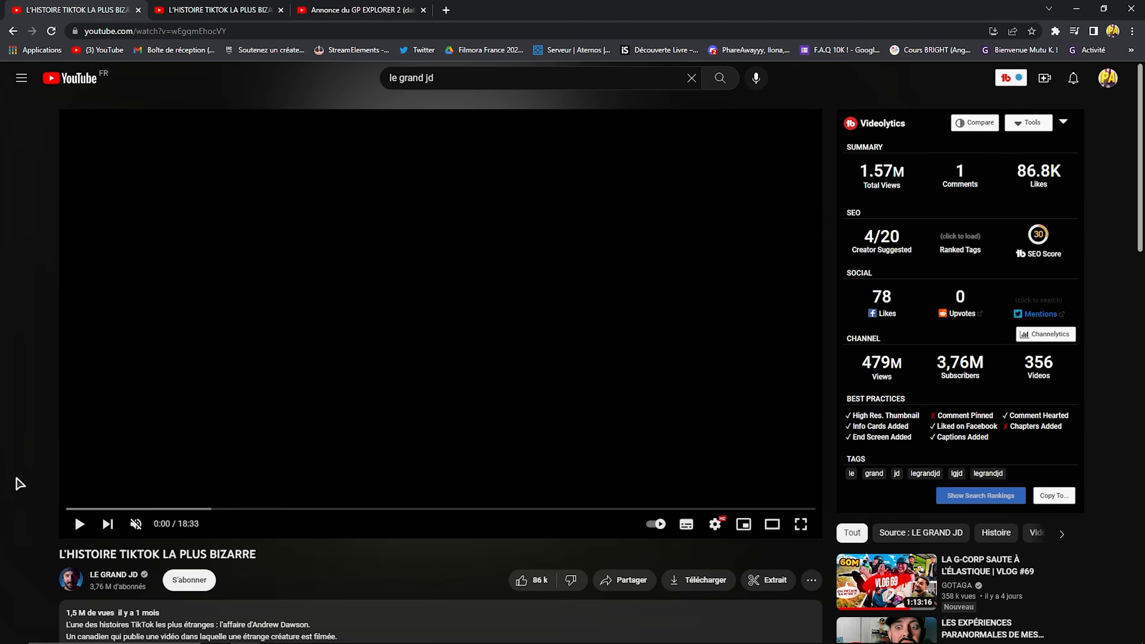
# Step: Switch to Wondershare Filmora and show the recommended sound effects in the audio library
pyautogui.hotkey('alt', 'Tab')
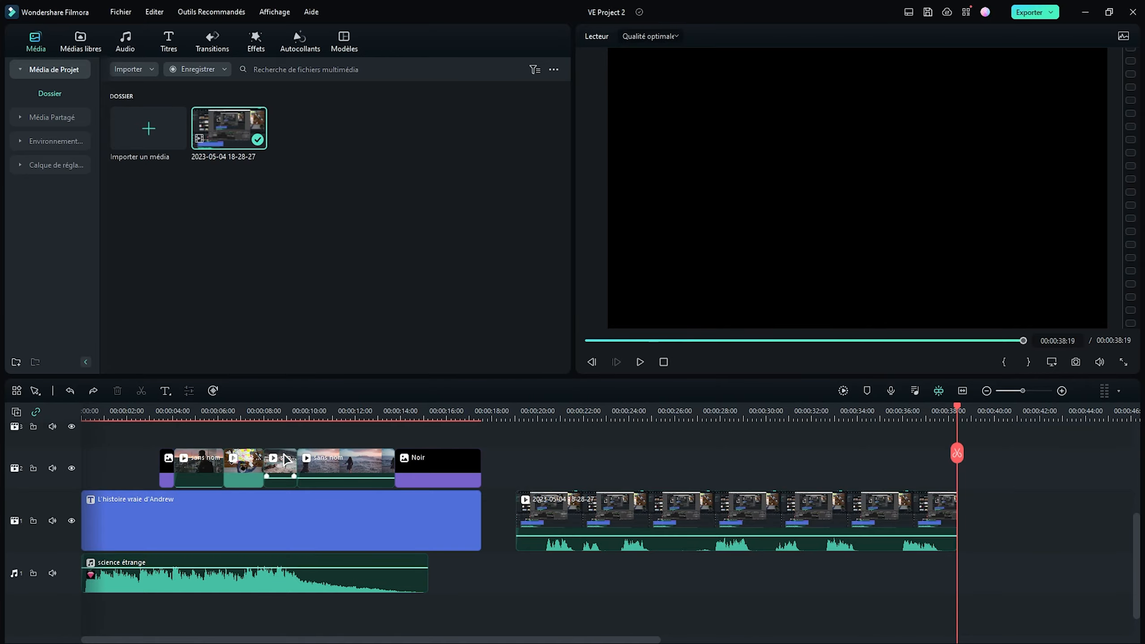
pyautogui.scroll(-2, 297, 442)
pyautogui.moveTo(346, 453); pyautogui.dragTo(667, 582)
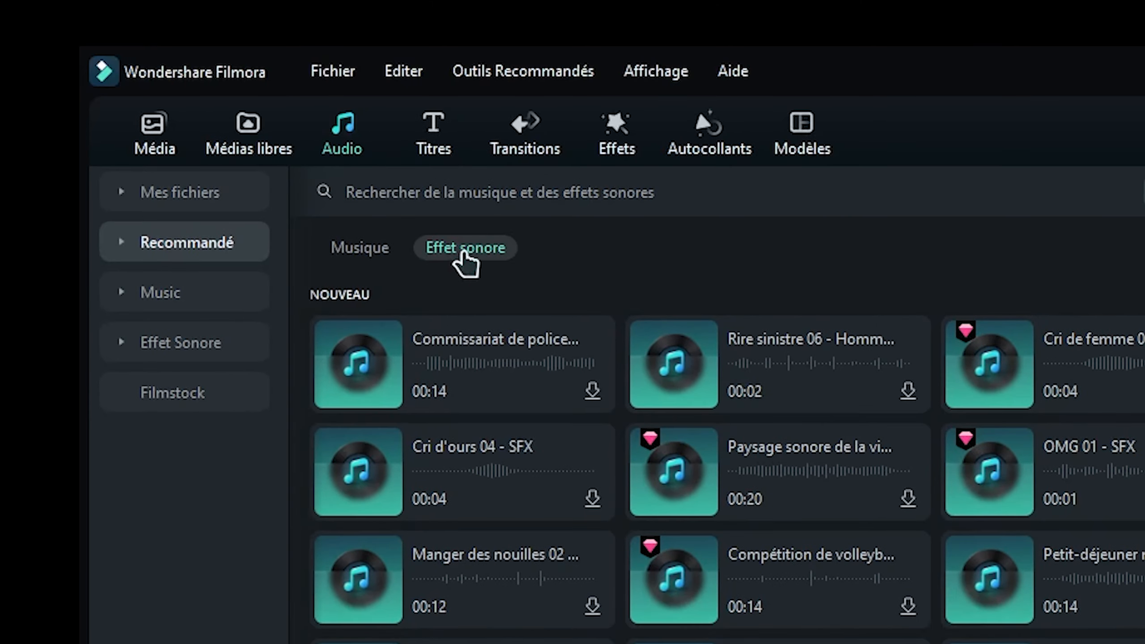
pyautogui.click(447, 197)
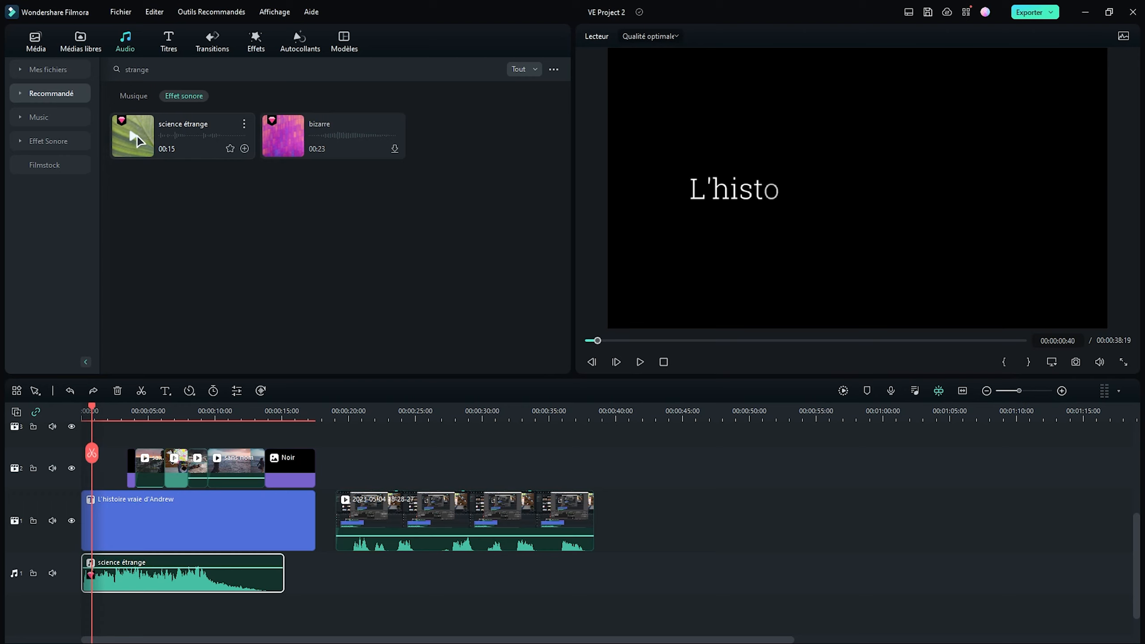
# Step: Try the "science étrange" sound effect on the audio track after the existing clips, and remove it again
pyautogui.moveTo(142, 134); pyautogui.dragTo(649, 519)
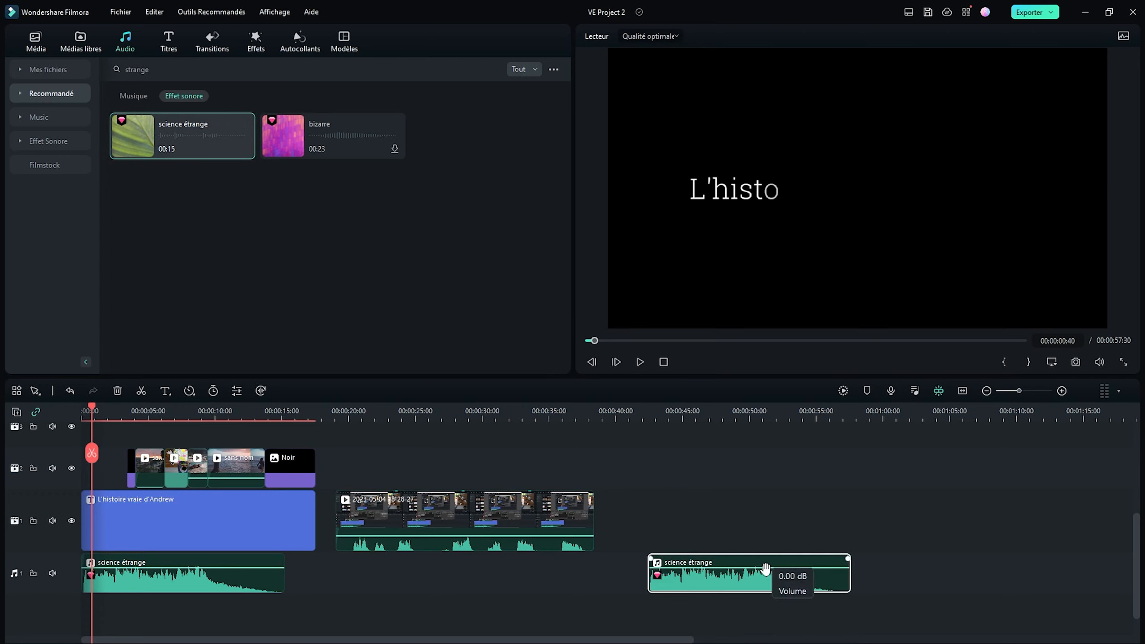
pyautogui.press('Delete')
pyautogui.hotkey('alt', 'Tab')
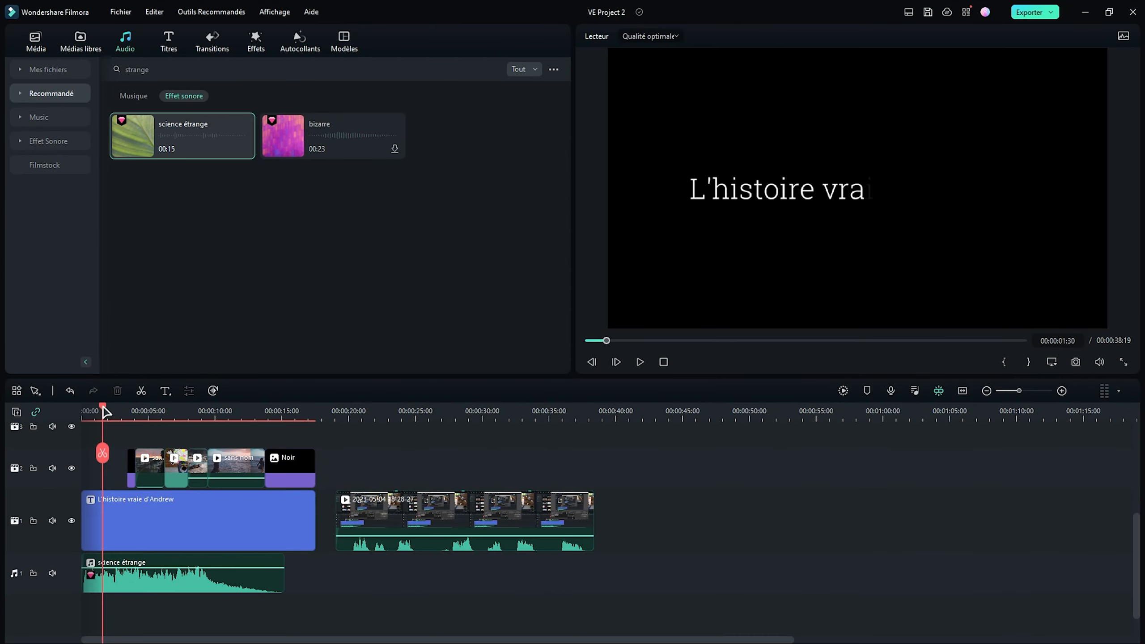
# Step: Add a Défaut Titre title on video track 1 after the screen recording clip and set its text to "Mon histoire est..."
pyautogui.click(104, 408)
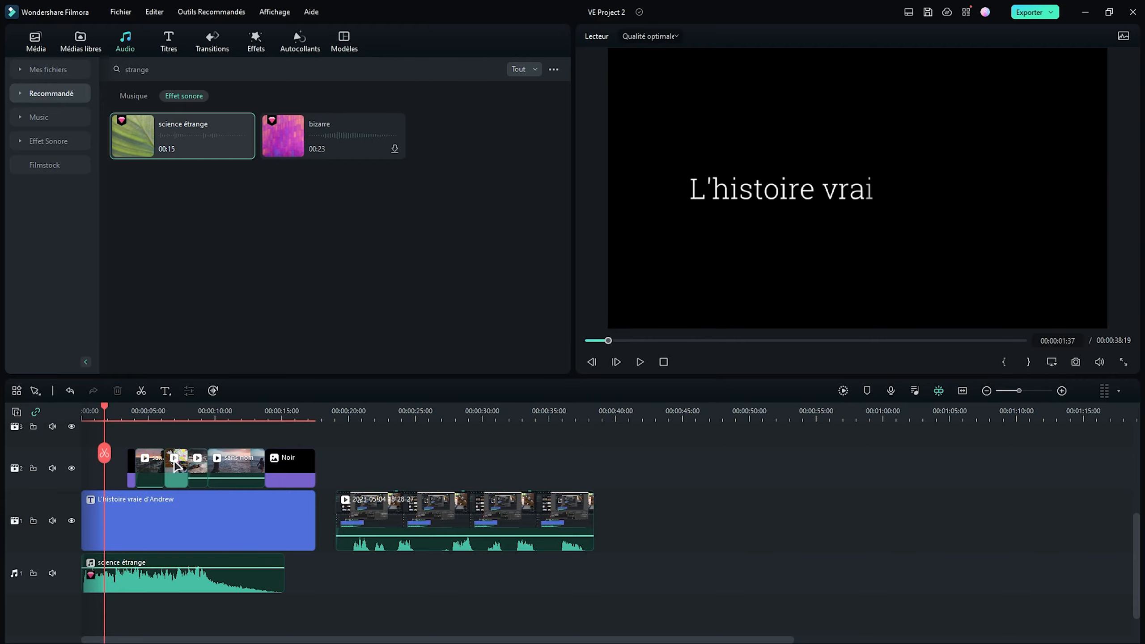
pyautogui.click(169, 43)
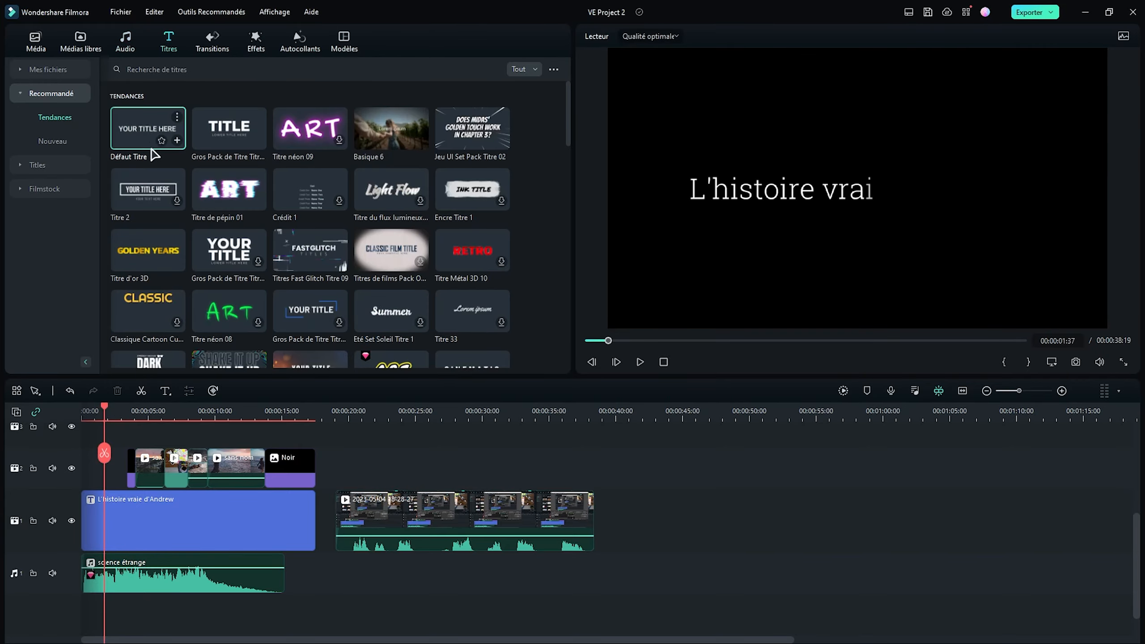
pyautogui.moveTo(154, 155); pyautogui.dragTo(1093, 528)
pyautogui.doubleClick(721, 542)
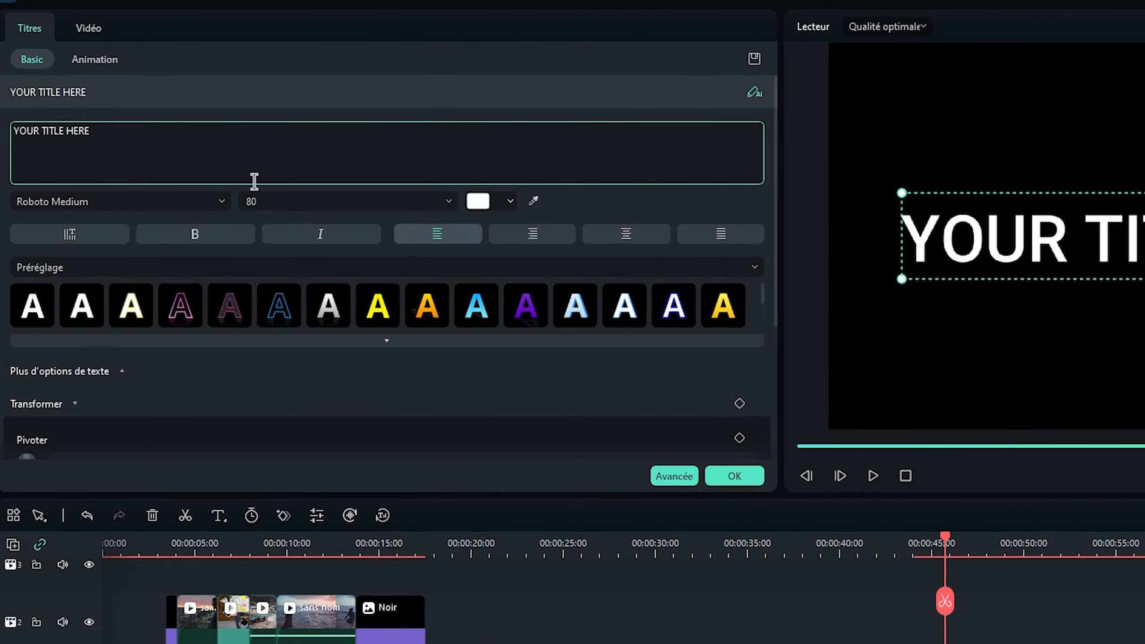
pyautogui.tripleClick(190, 145)
pyautogui.write('M')
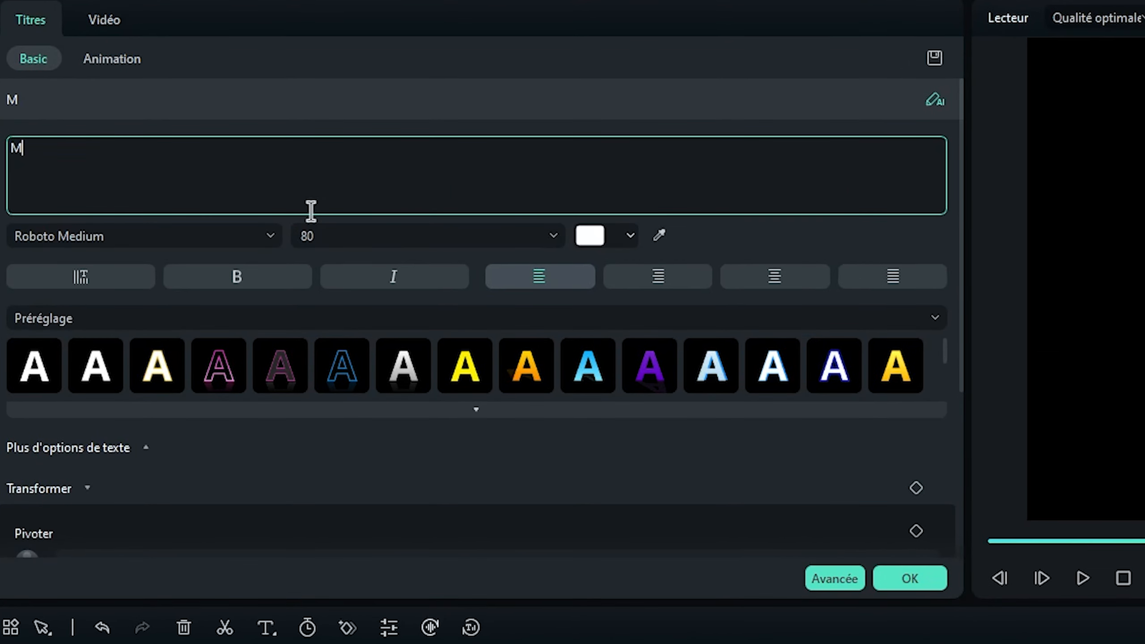
pyautogui.write('on histoire est...')
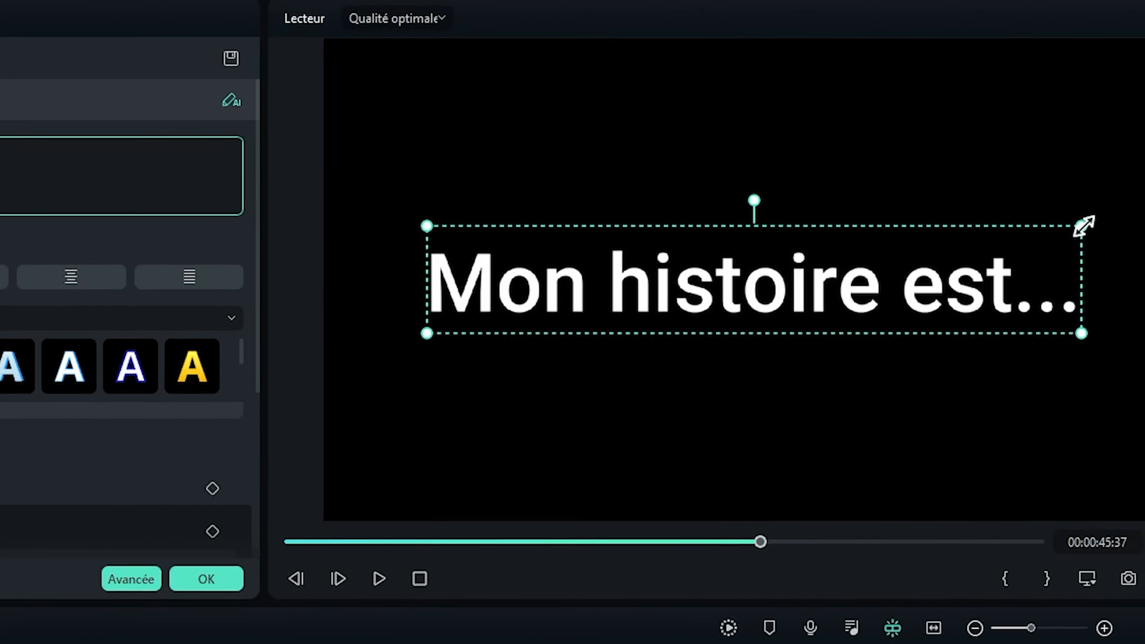
# Step: Shrink the title to size 51 in the middle of the frame and set its font to Roboto Slab Light
pyautogui.moveTo(1084, 225); pyautogui.dragTo(846, 281)
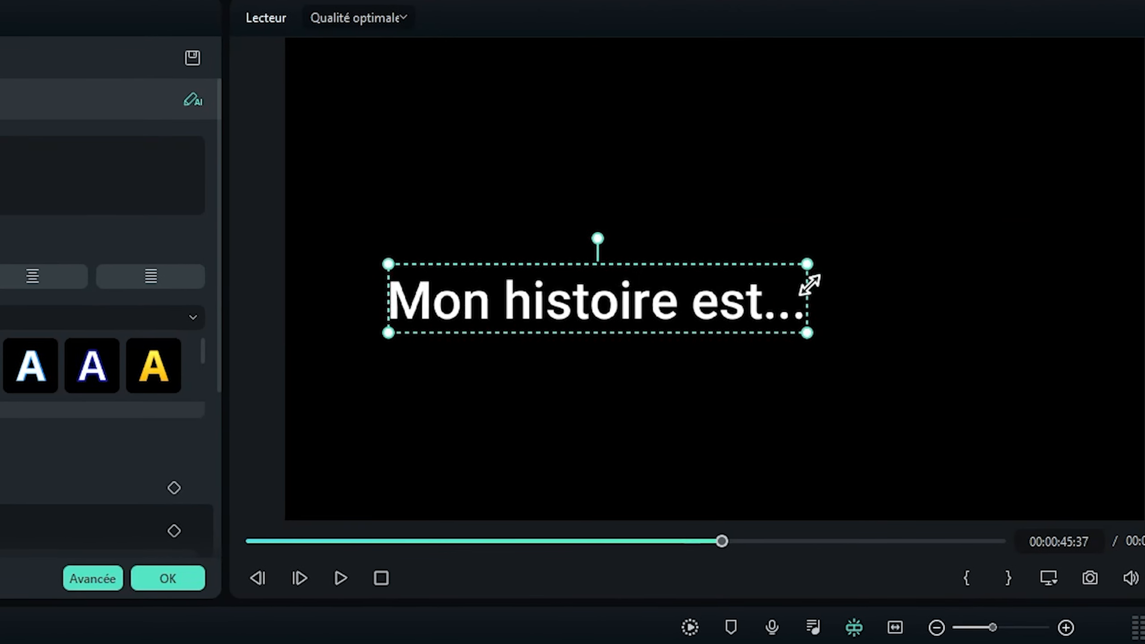
pyautogui.moveTo(767, 297); pyautogui.dragTo(841, 271)
pyautogui.tripleClick(96, 142)
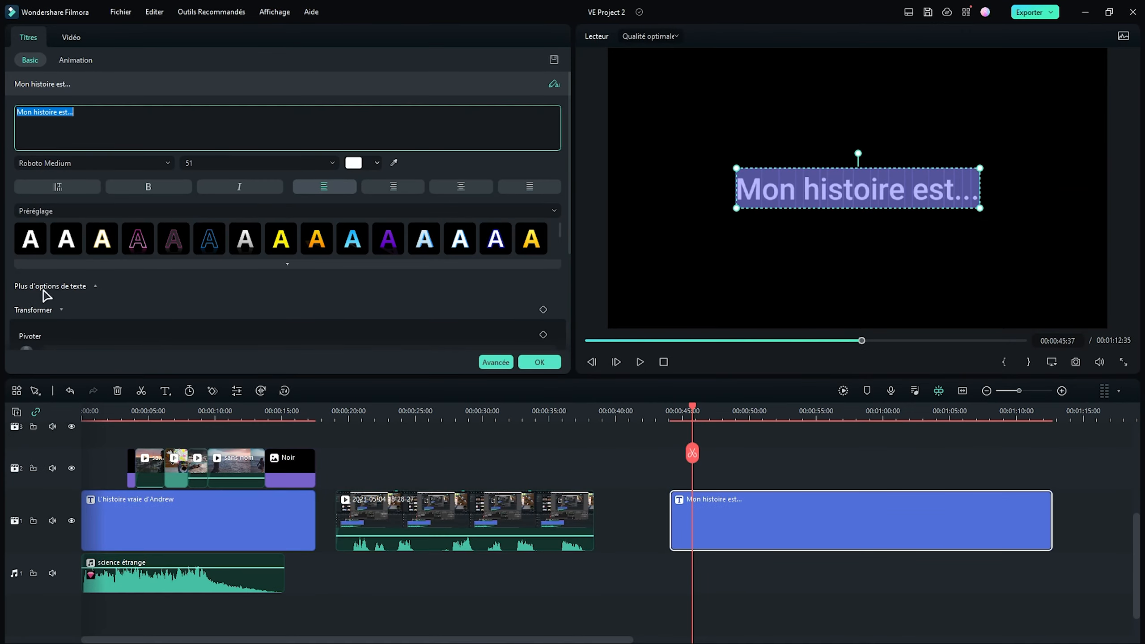
pyautogui.click(38, 163)
pyautogui.click(54, 384)
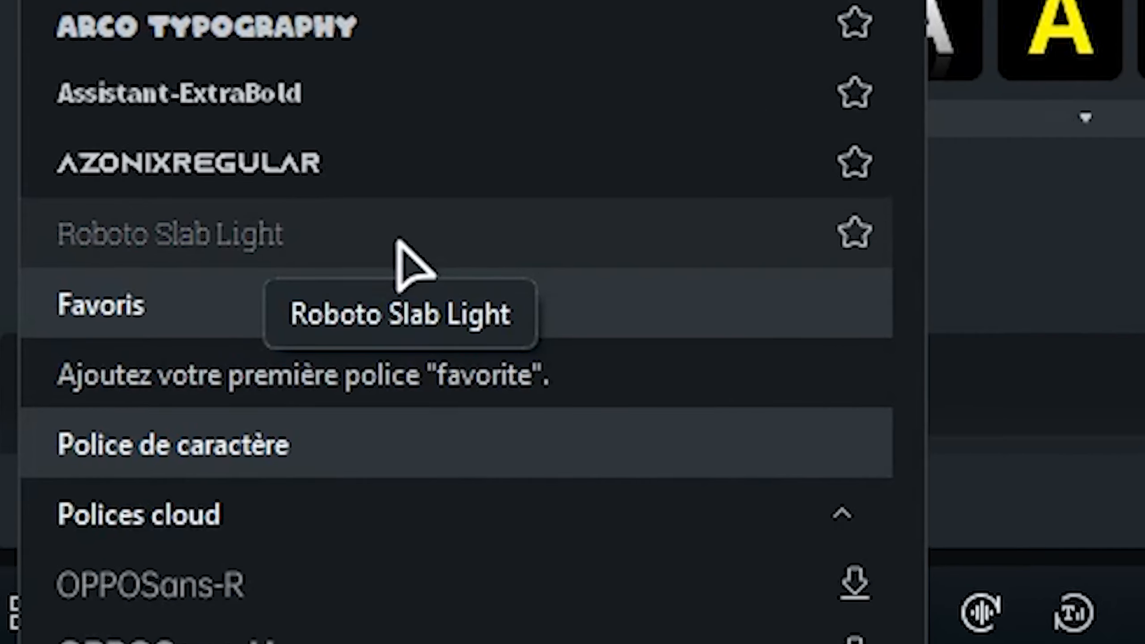
pyautogui.click(118, 299)
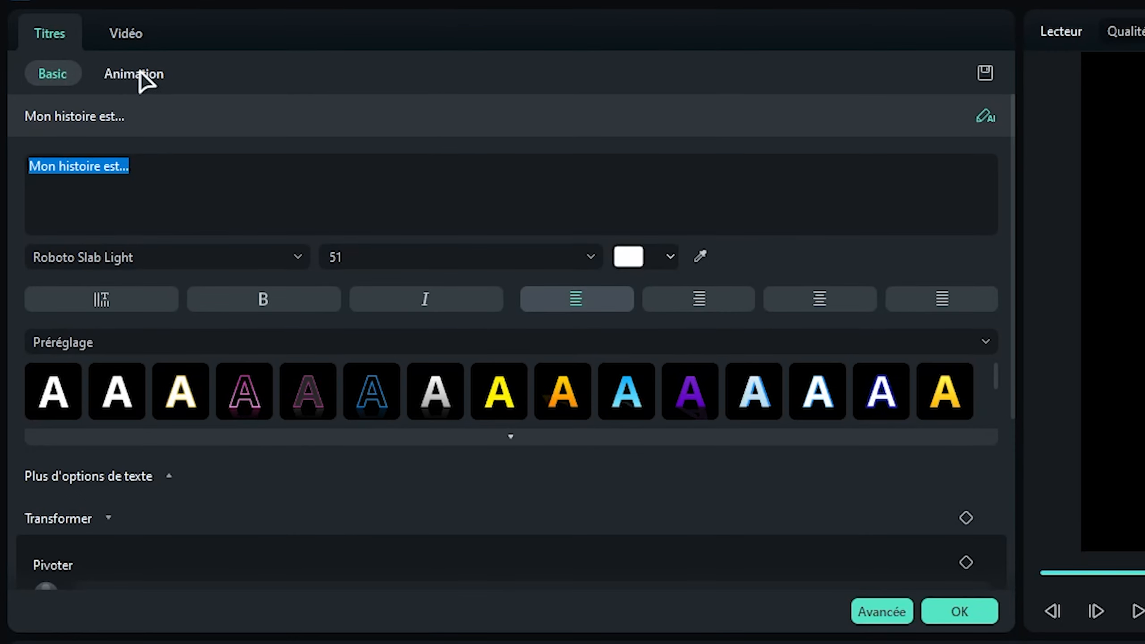
# Step: Apply a text animation that reveals the "Mon histoire est..." title letter by letter
pyautogui.click(75, 60)
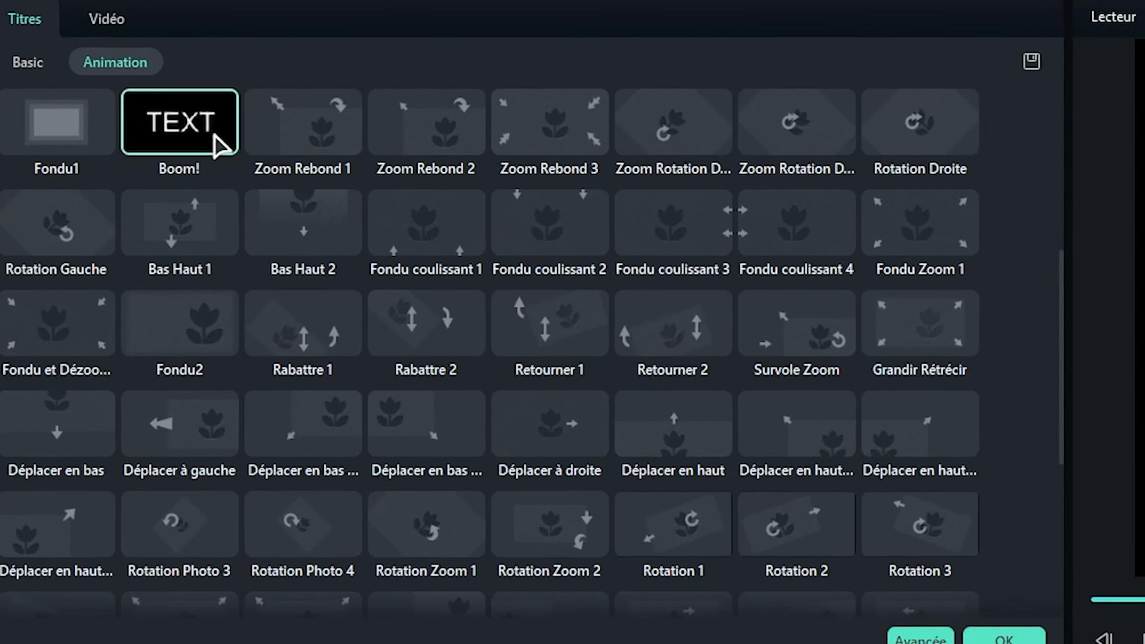
pyautogui.scroll(4, 369, 250)
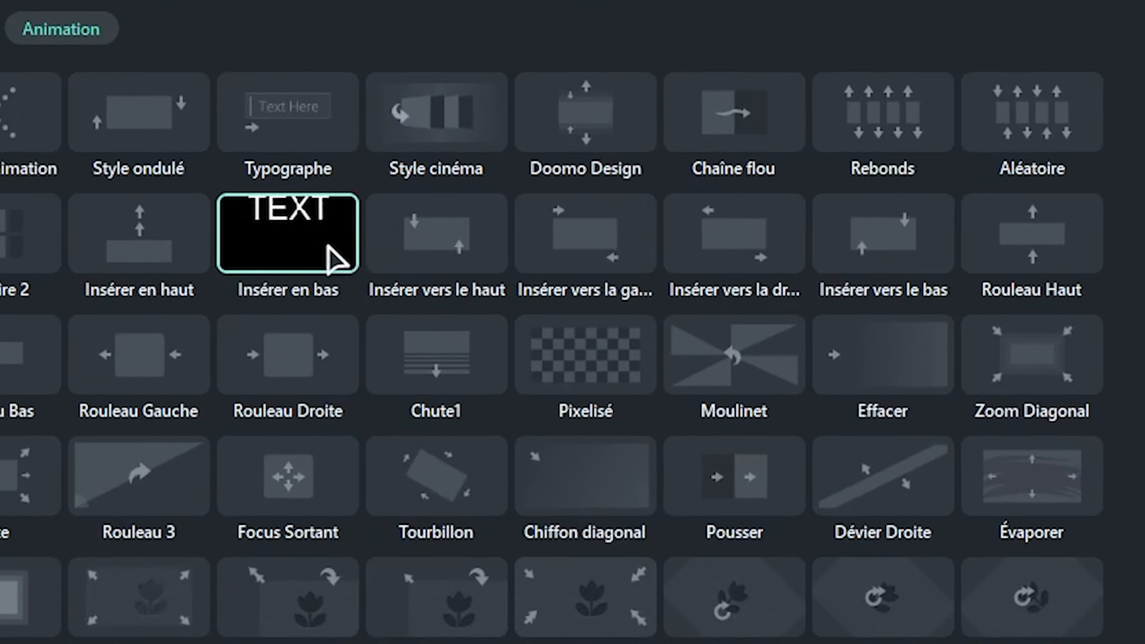
pyautogui.click(266, 114)
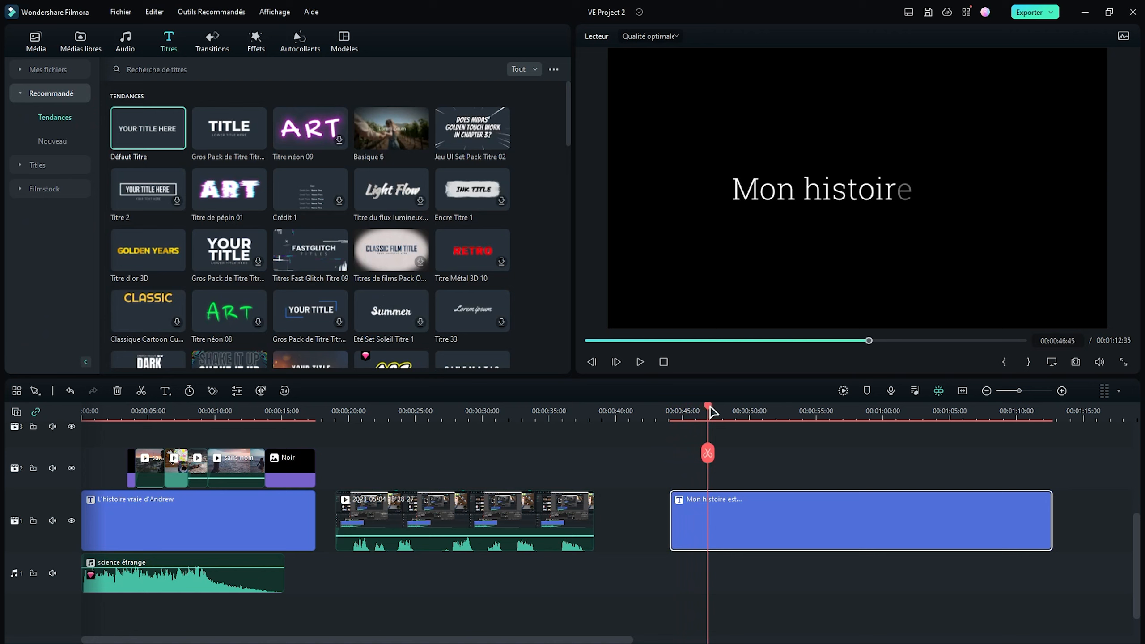
# Step: Trim the end of the "Mon histoire est..." title clip to about 00:01:11:49 and play back its animation
pyautogui.moveTo(712, 412); pyautogui.dragTo(696, 412)
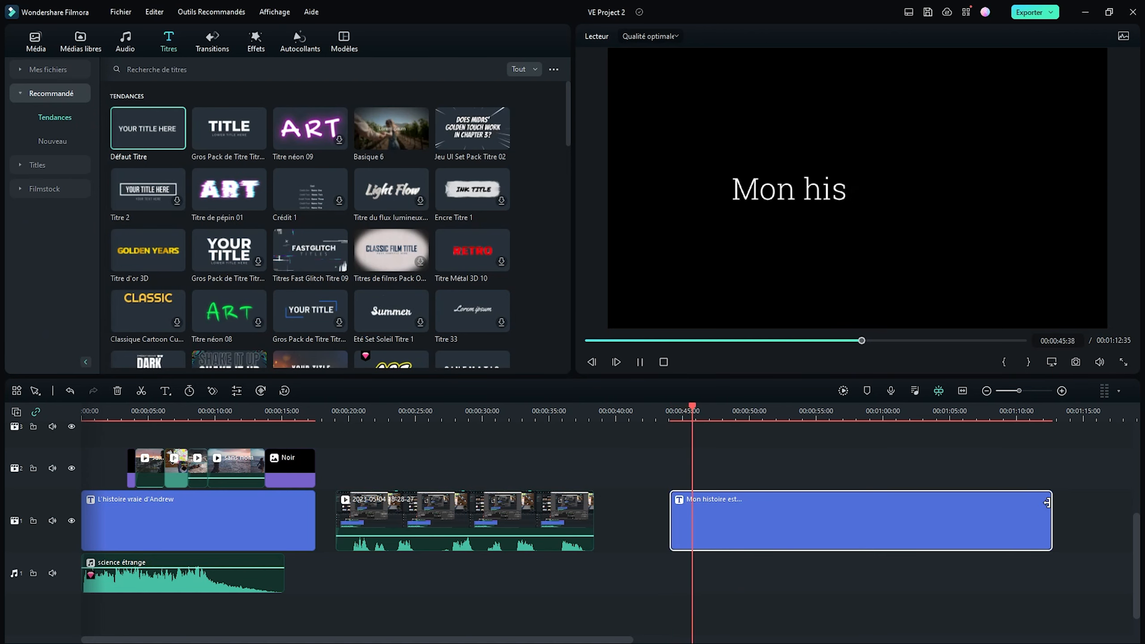
pyautogui.moveTo(1048, 500); pyautogui.dragTo(1038, 500)
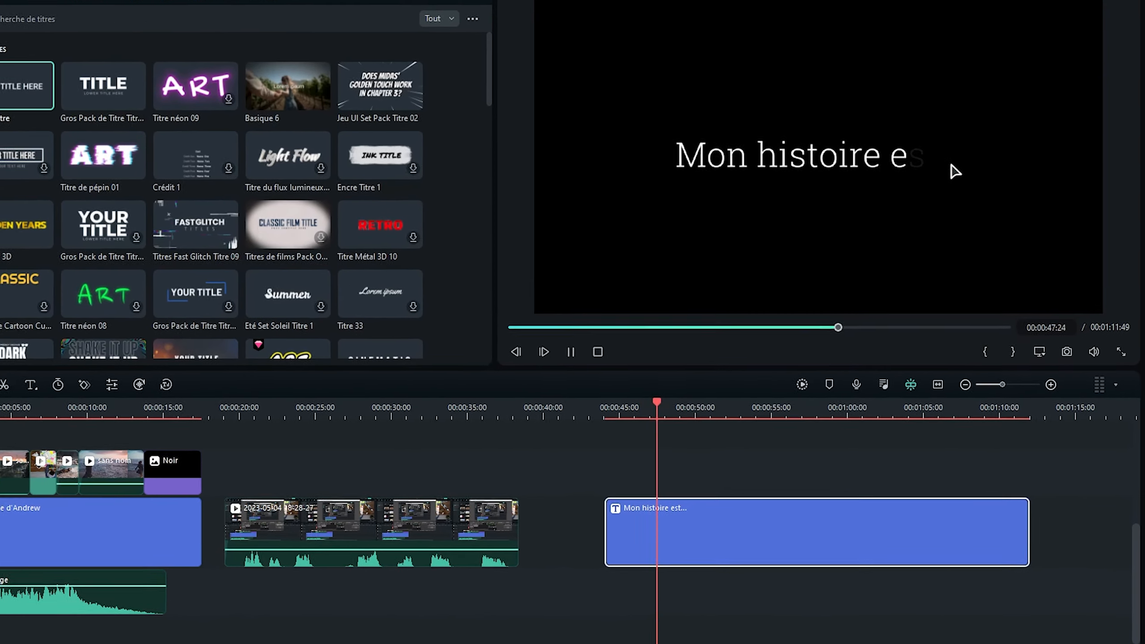
pyautogui.press('space')
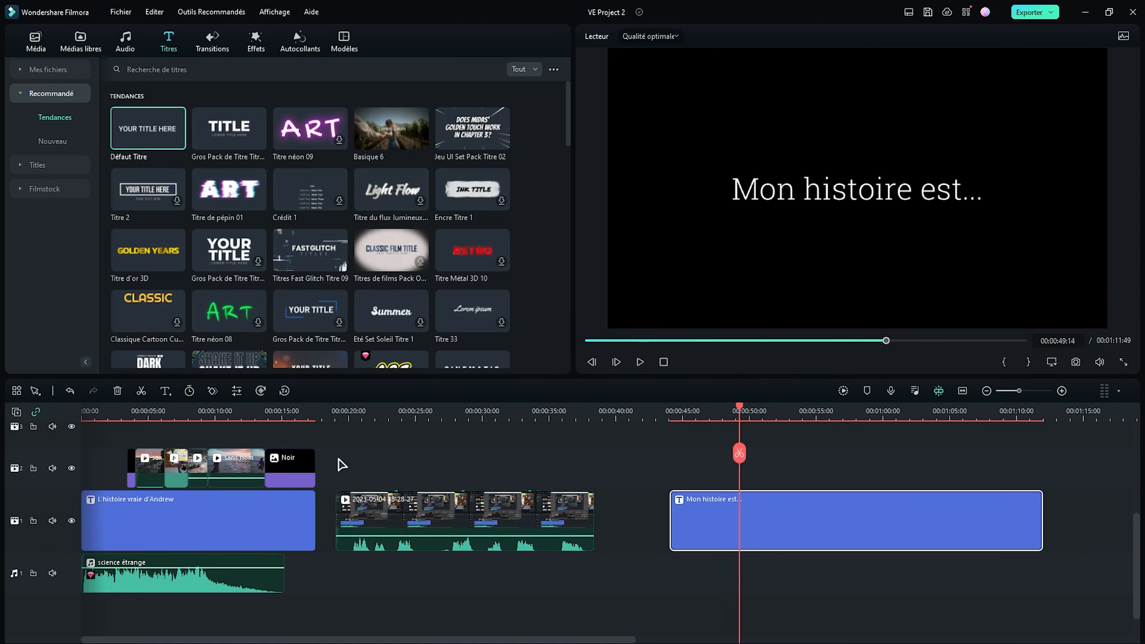
# Step: Cover the title from 00:00:48:41 to its end with a Noir solid-colour clip on the track above, and preview the cut to black
pyautogui.moveTo(977, 414); pyautogui.dragTo(914, 421)
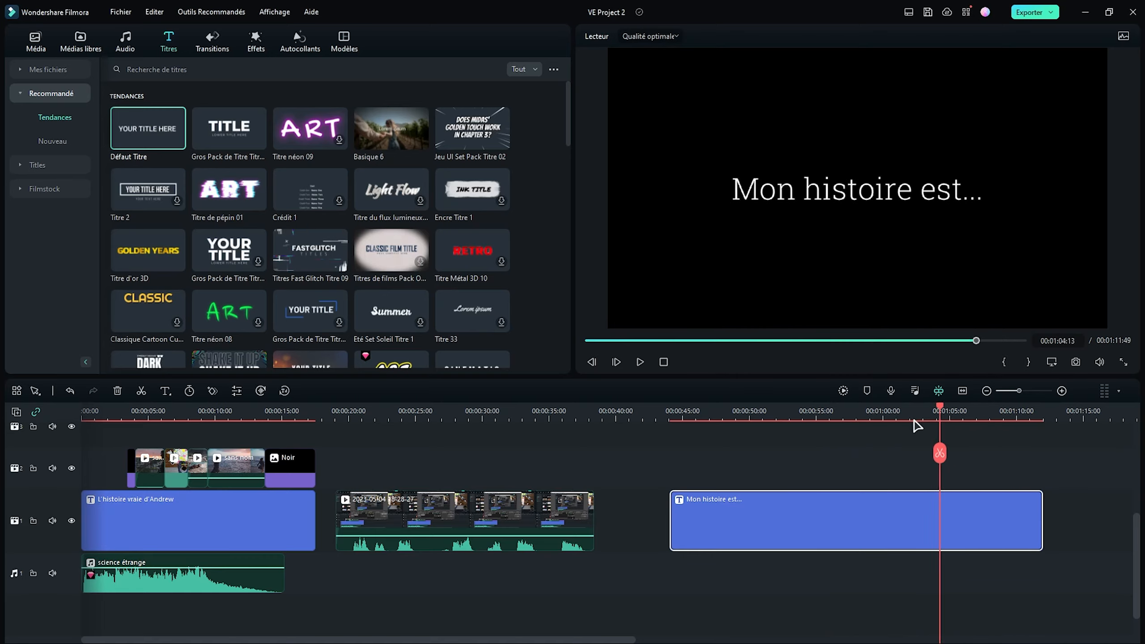
pyautogui.moveTo(734, 424)
pyautogui.mouseDown()
pyautogui.moveTo(684, 424)
pyautogui.moveTo(722, 424)
pyautogui.moveTo(733, 407)
pyautogui.mouseUp()
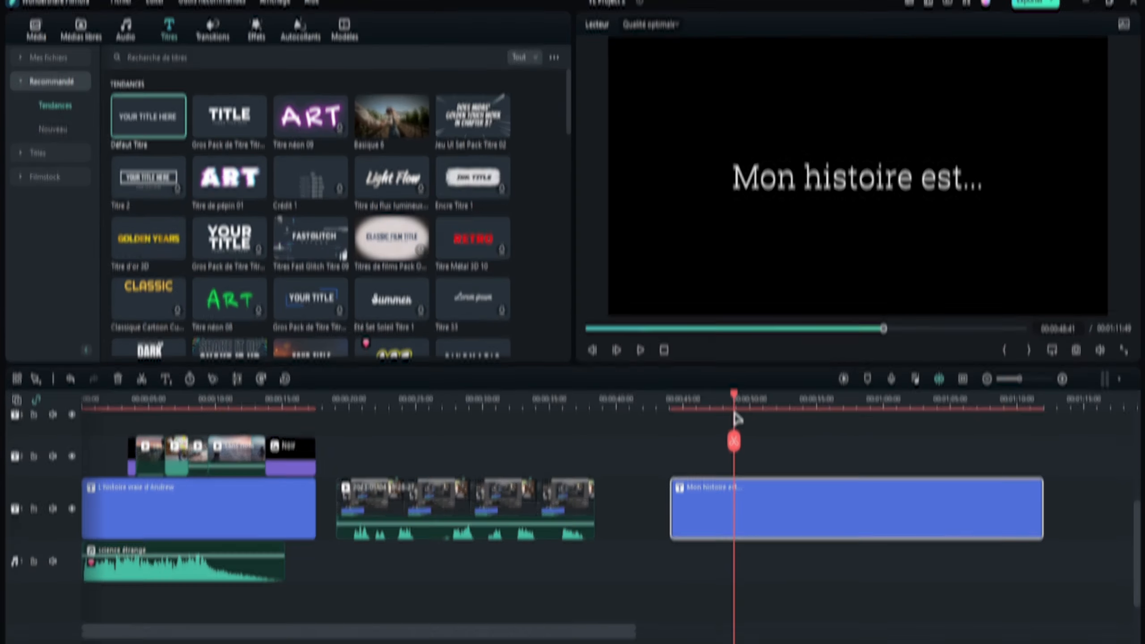
pyautogui.click(80, 41)
pyautogui.click(28, 99)
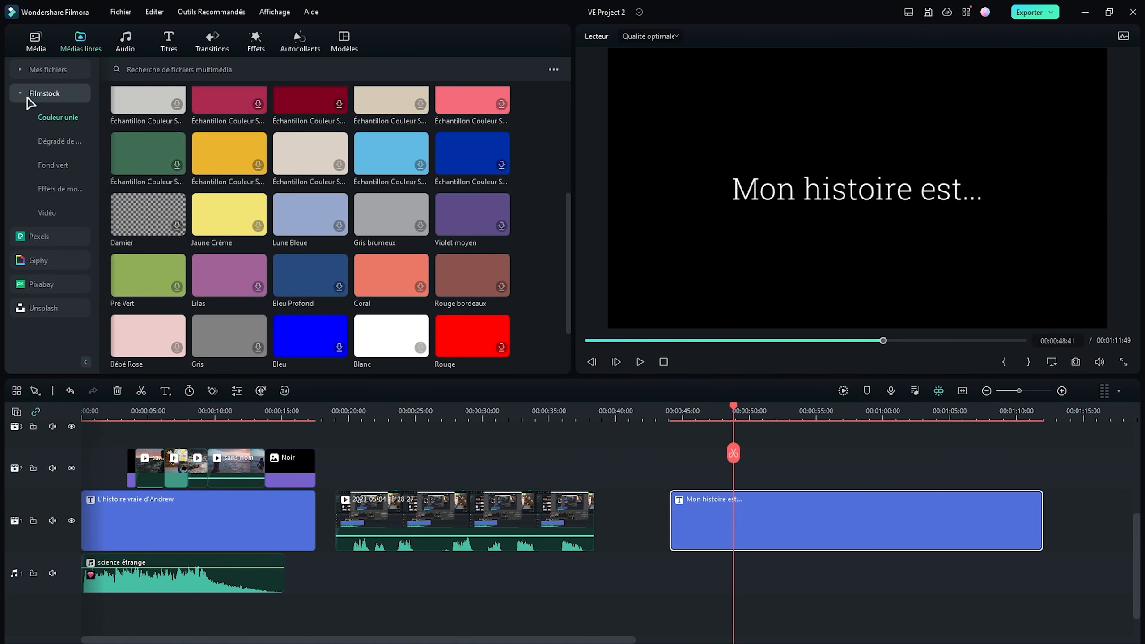
pyautogui.scroll(-2, 262, 298)
pyautogui.moveTo(349, 342); pyautogui.dragTo(1042, 456)
pyautogui.click(709, 411)
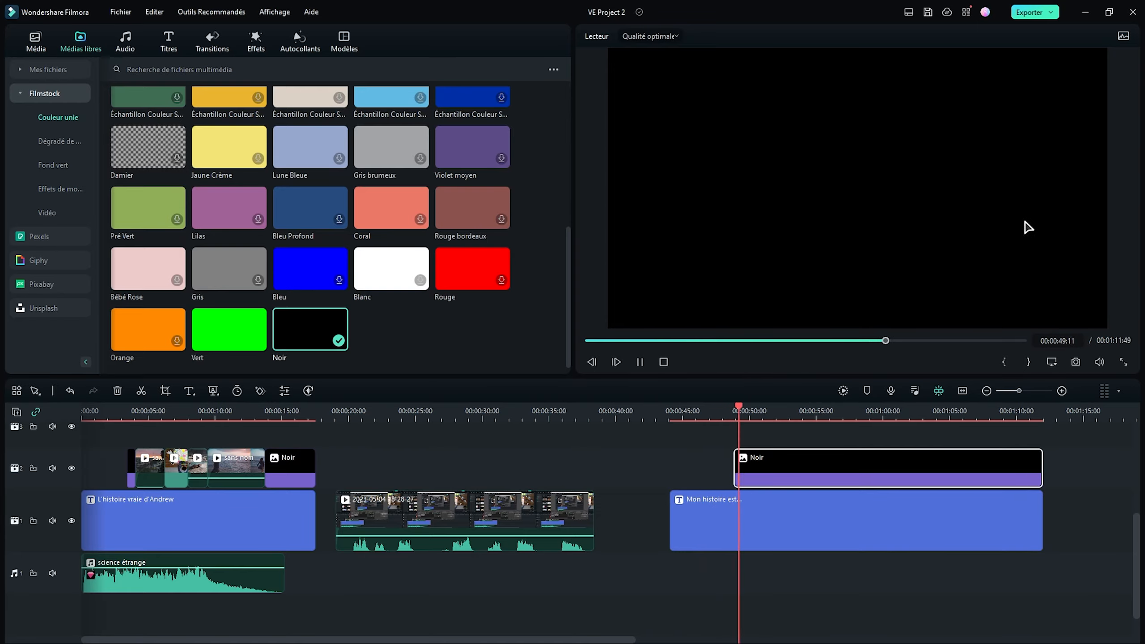
pyautogui.press('space')
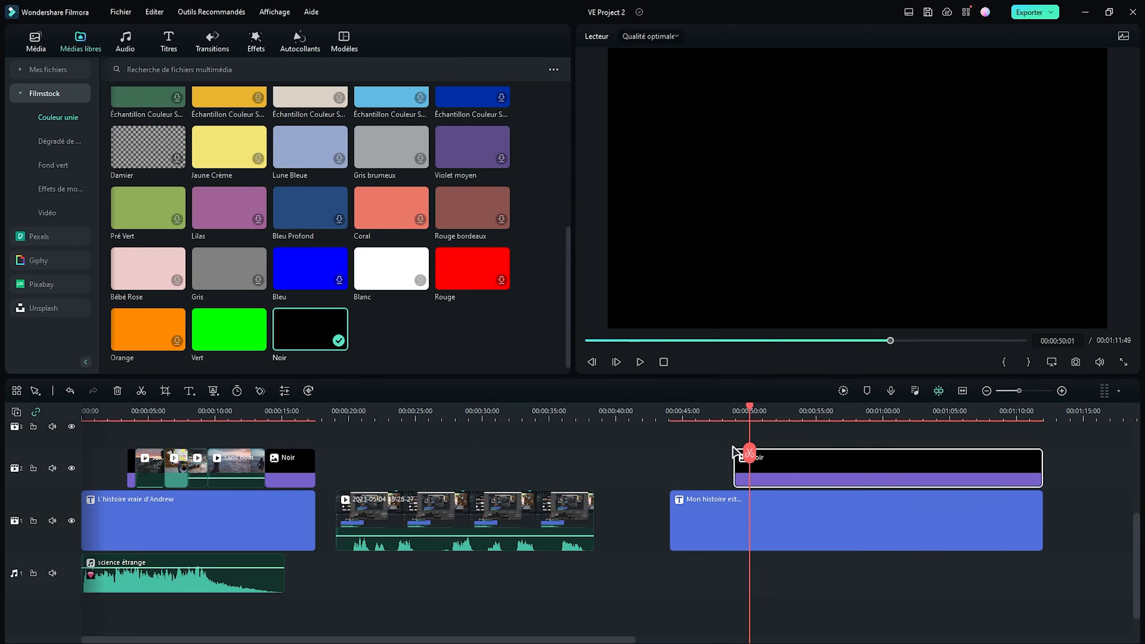
pyautogui.click(717, 406)
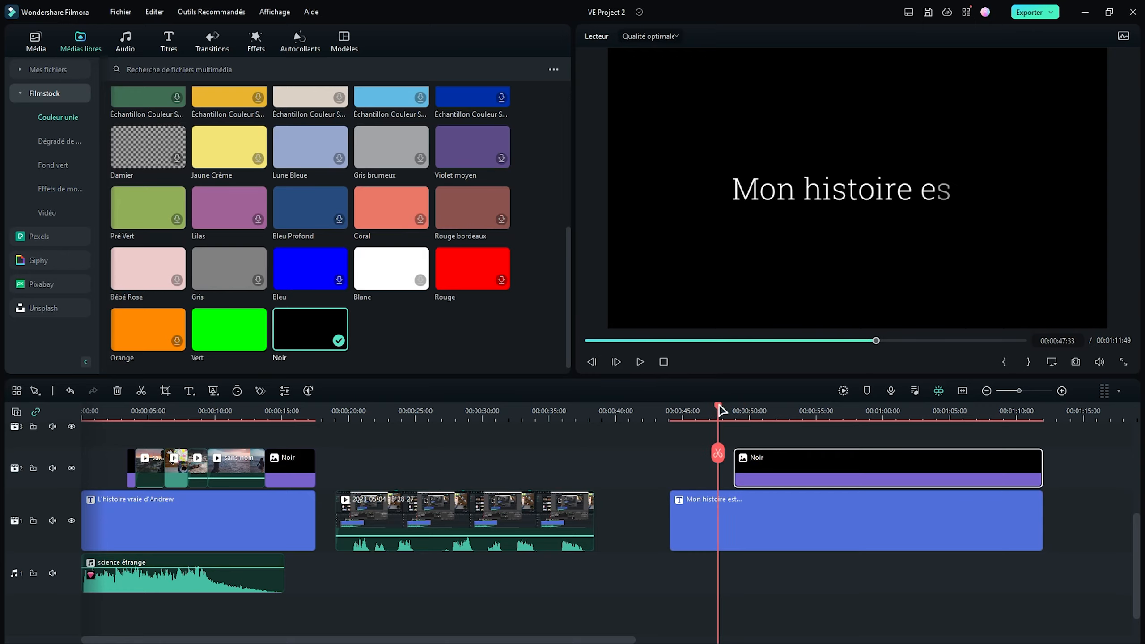
pyautogui.moveTo(733, 407); pyautogui.dragTo(774, 409)
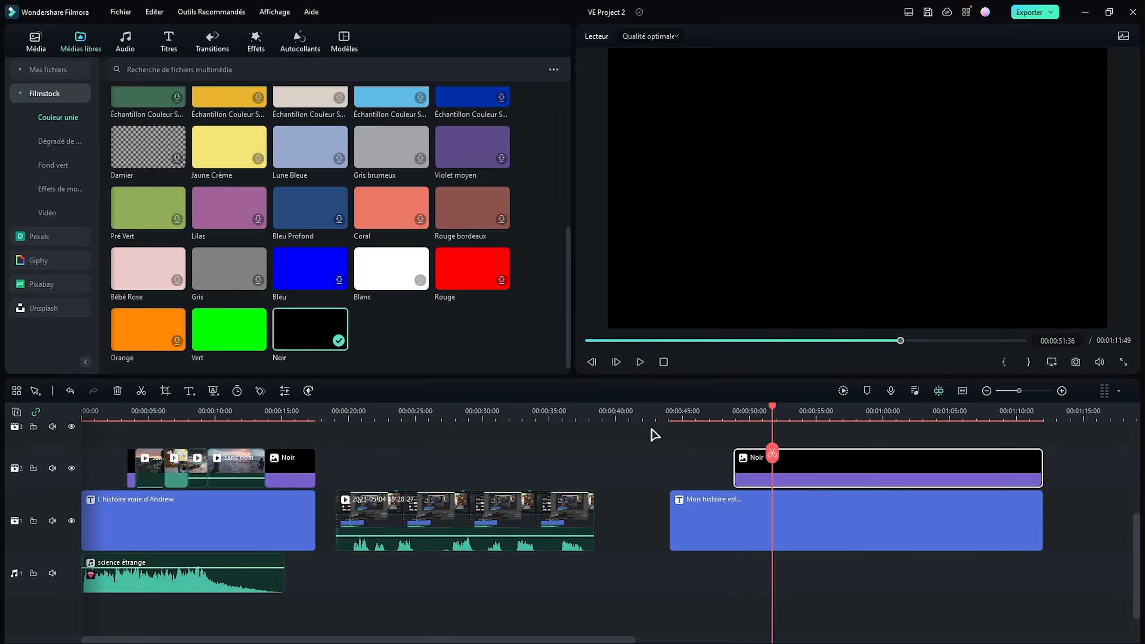
# Step: Review the opening stock shot of the finished intro, up to about 00:00:05:02
pyautogui.click(212, 41)
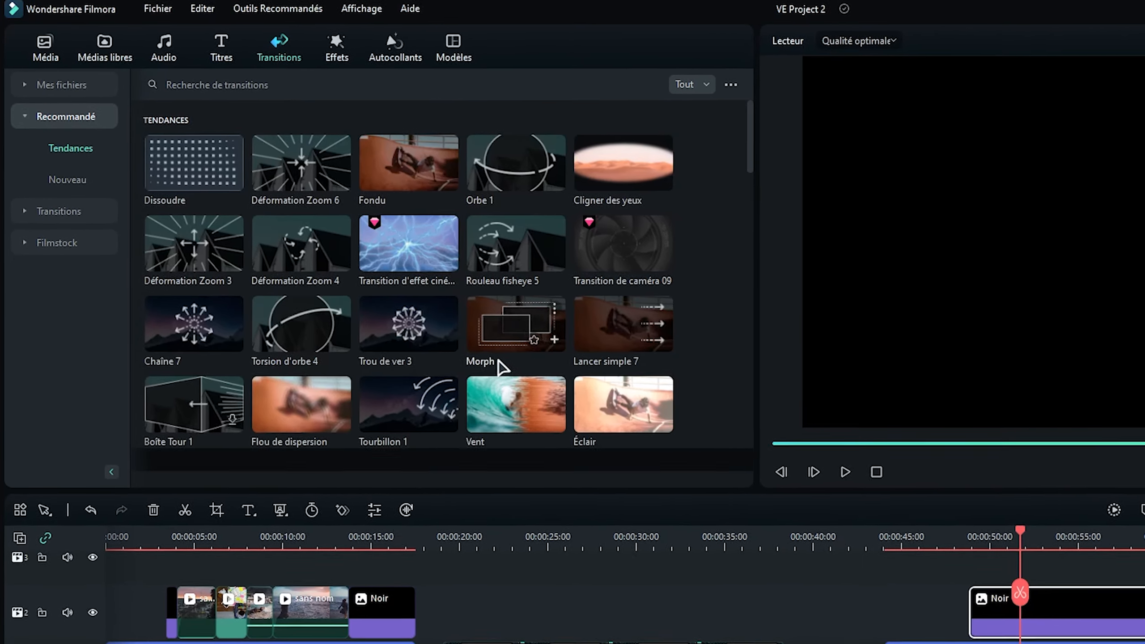
pyautogui.click(45, 45)
pyautogui.click(186, 536)
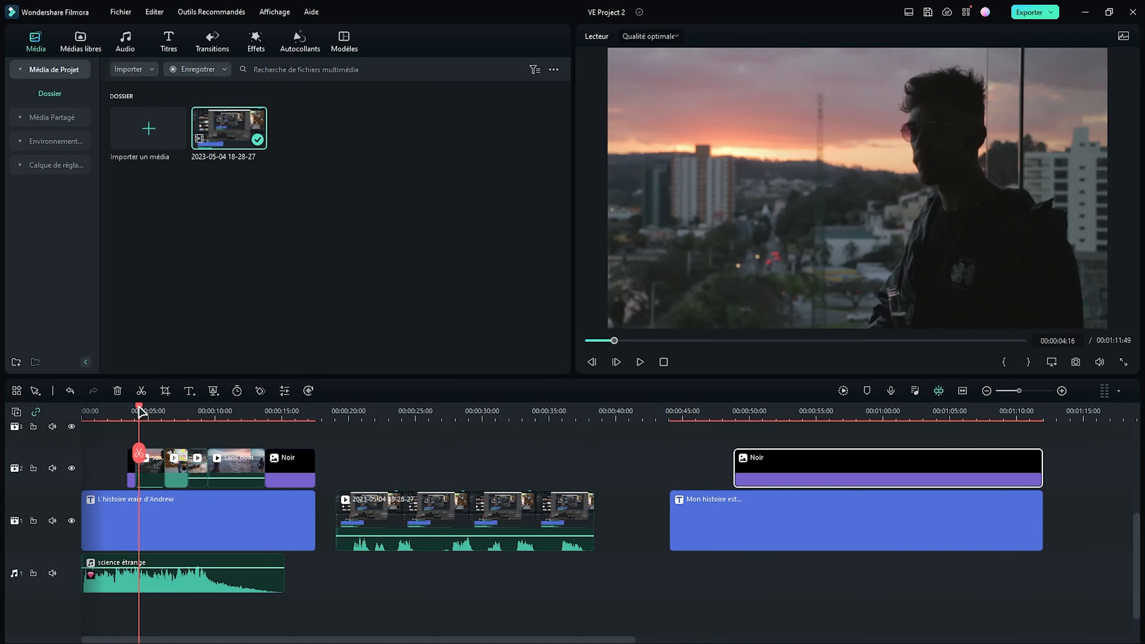
pyautogui.moveTo(141, 411); pyautogui.dragTo(148, 411)
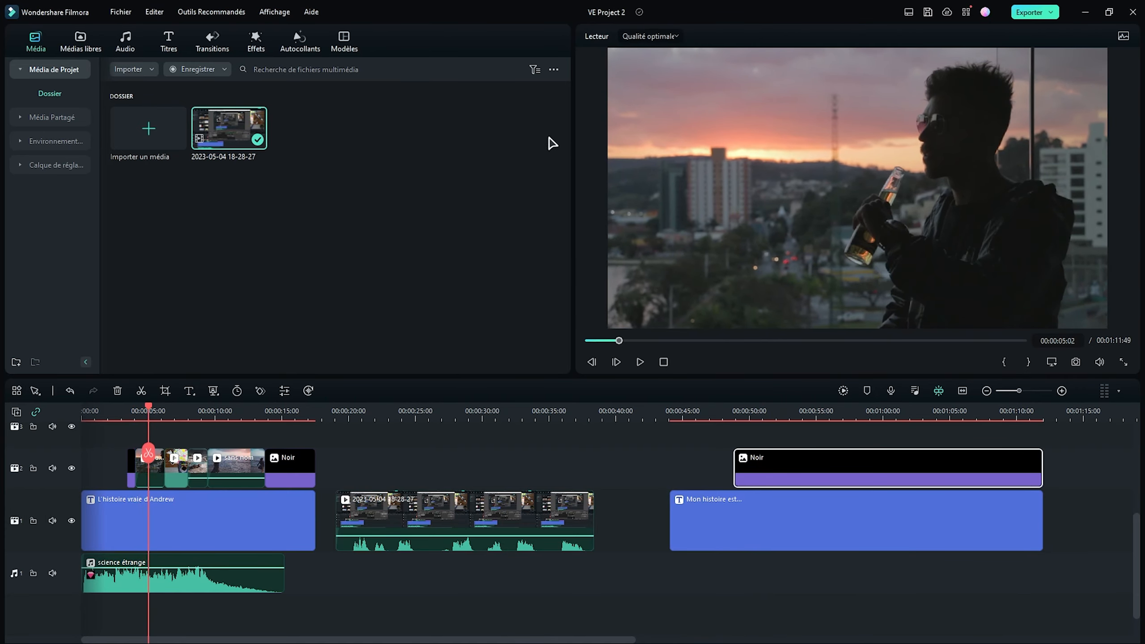
# Step: Search the Pexels stock videos for "personne qui parle" and browse to the clip of the man drinking at sunset
pyautogui.click(80, 41)
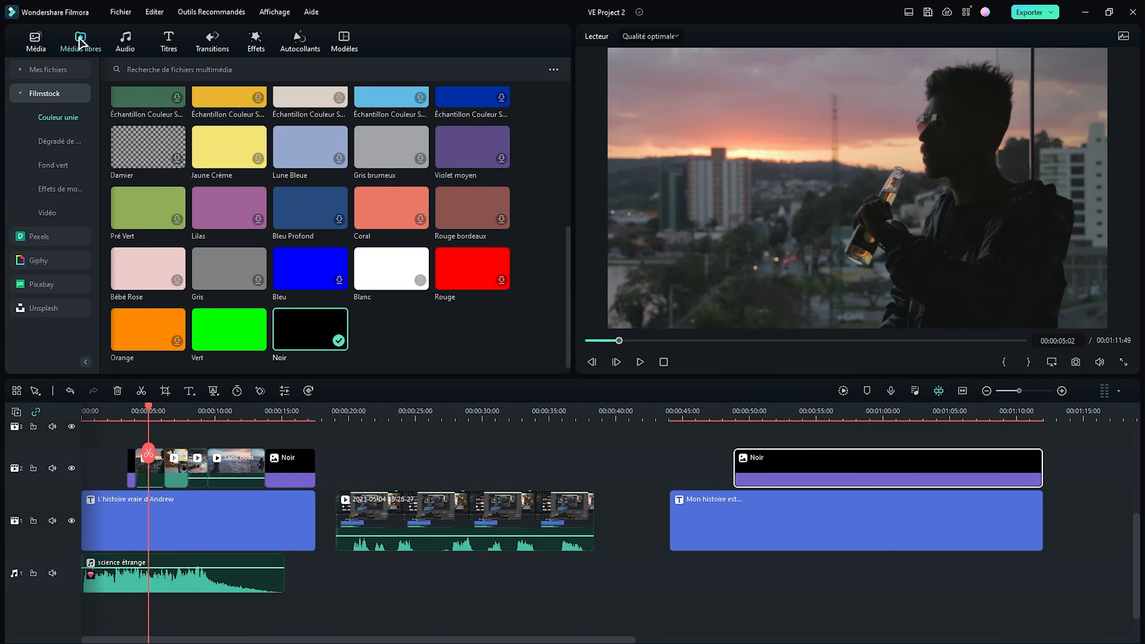
pyautogui.click(39, 237)
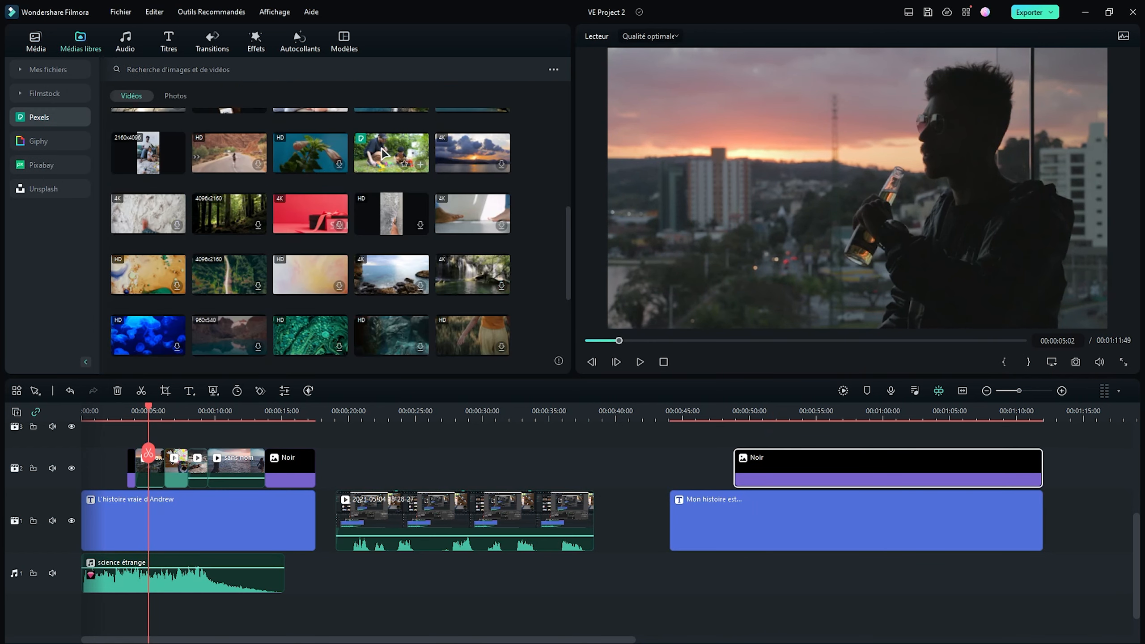
pyautogui.scroll(10, 272, 194)
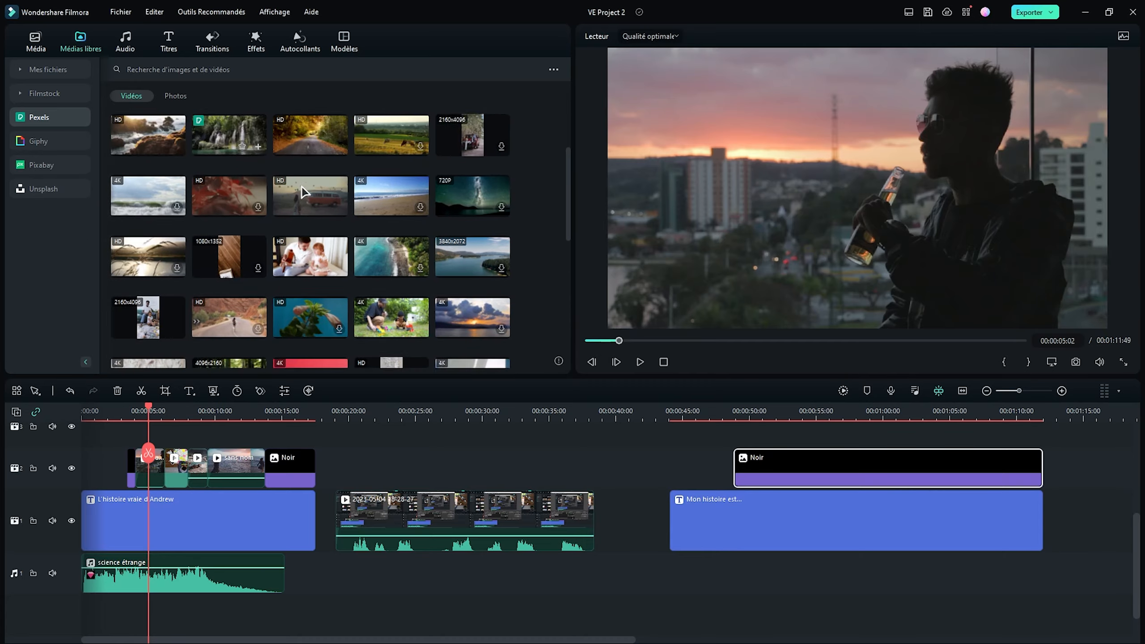
pyautogui.click(225, 69)
pyautogui.write('personne qui parle')
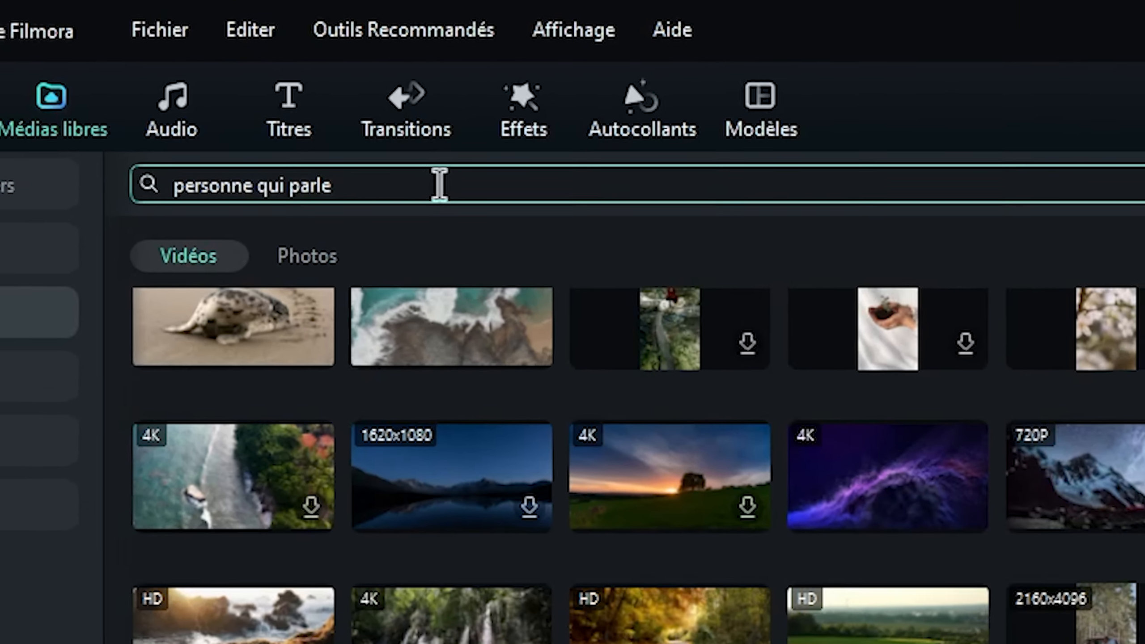
pyautogui.press('Return')
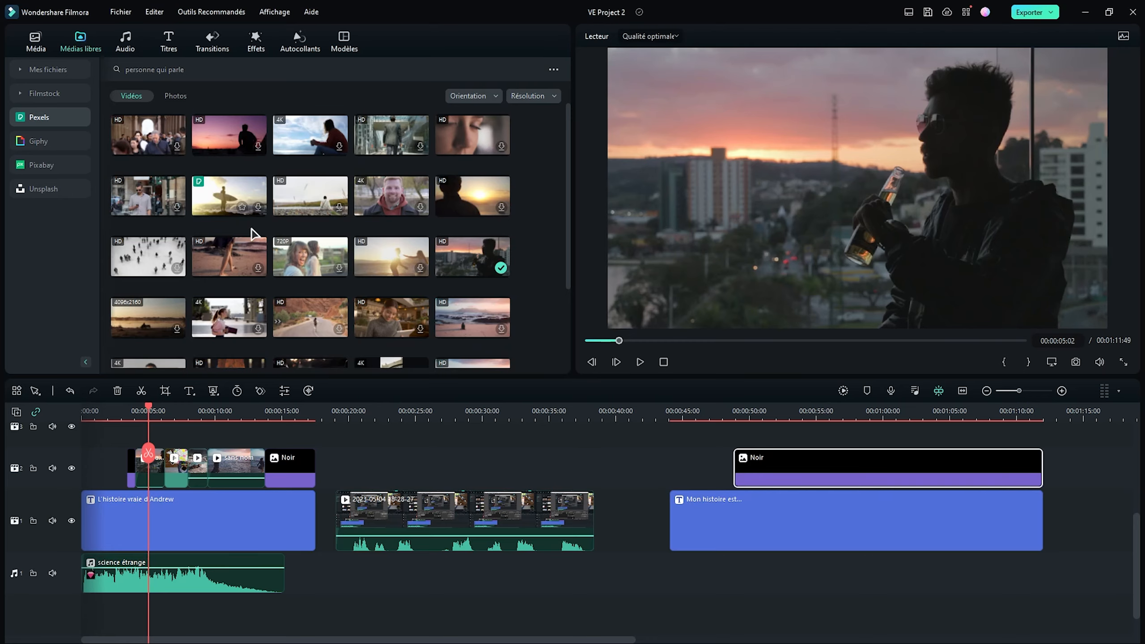
pyautogui.scroll(-2, 389, 229)
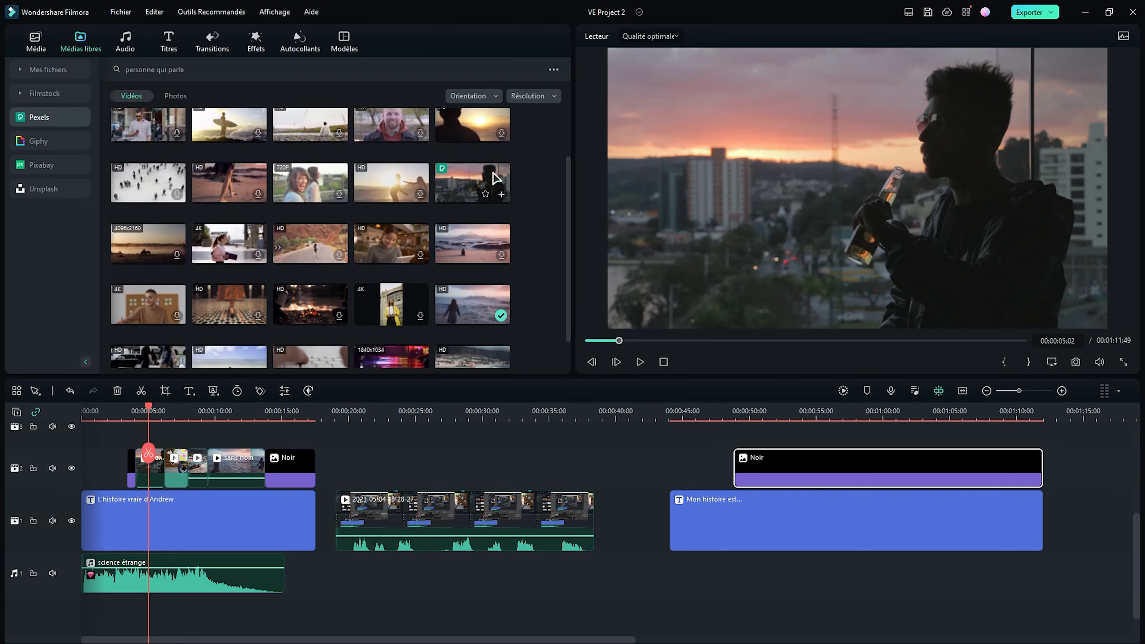
# Step: Place the sunset clip of the drinking man over the second Noir clip from about 00:00:51:36, and check the cut
pyautogui.moveTo(472, 172); pyautogui.dragTo(775, 465)
pyautogui.click(759, 410)
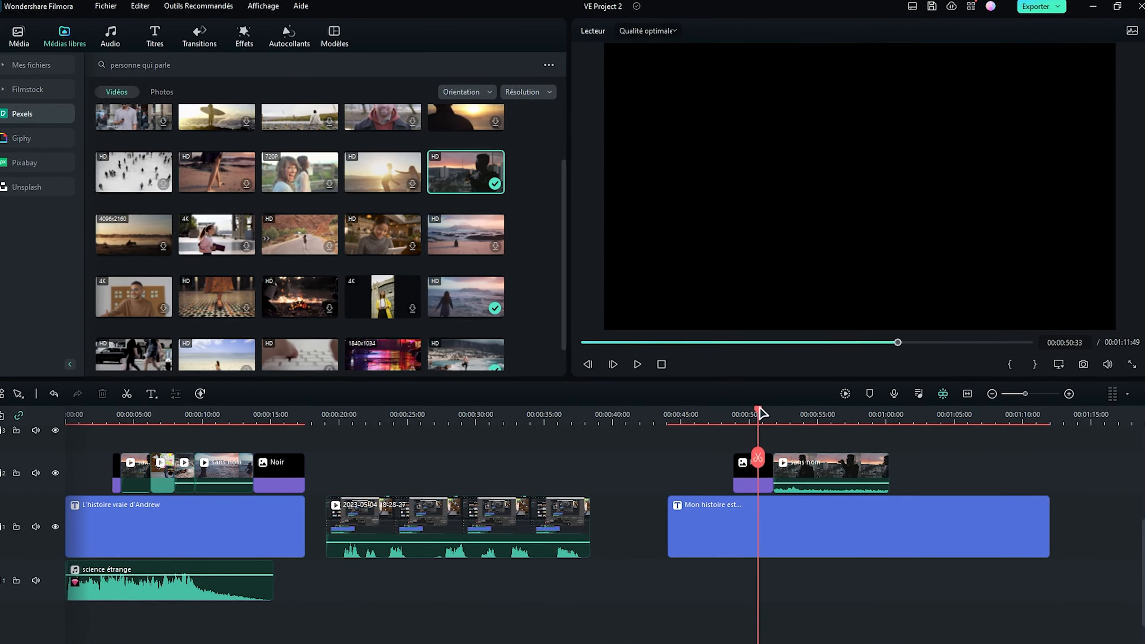
pyautogui.moveTo(762, 412); pyautogui.dragTo(785, 413)
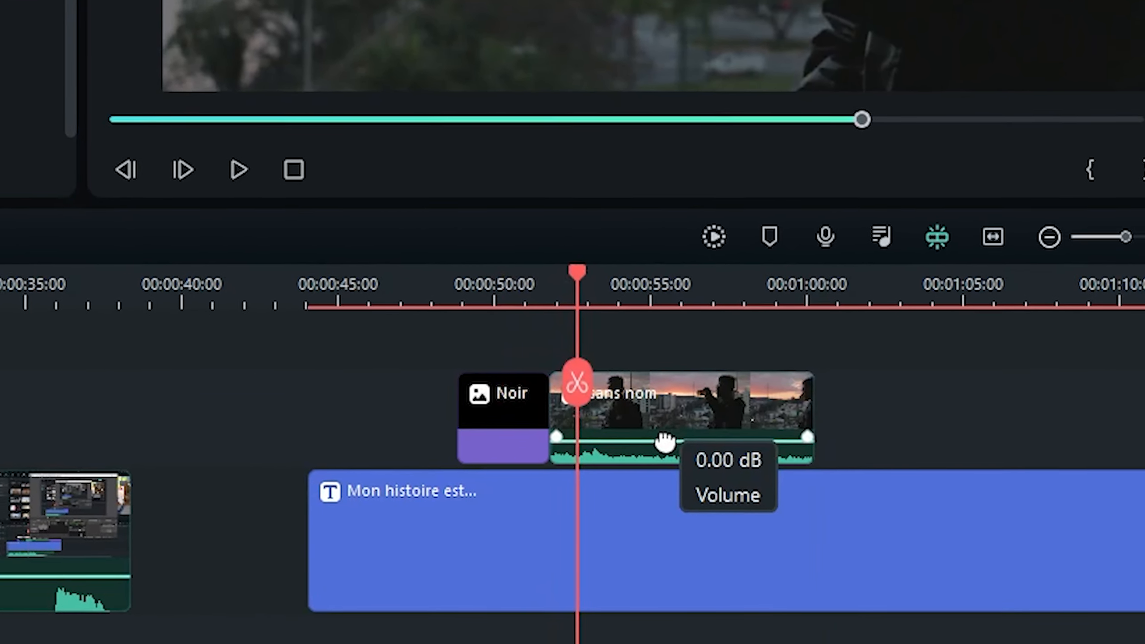
# Step: Turn down the volume of the added sunset clip and play back the cut from black to it
pyautogui.moveTo(667, 443); pyautogui.dragTo(637, 505)
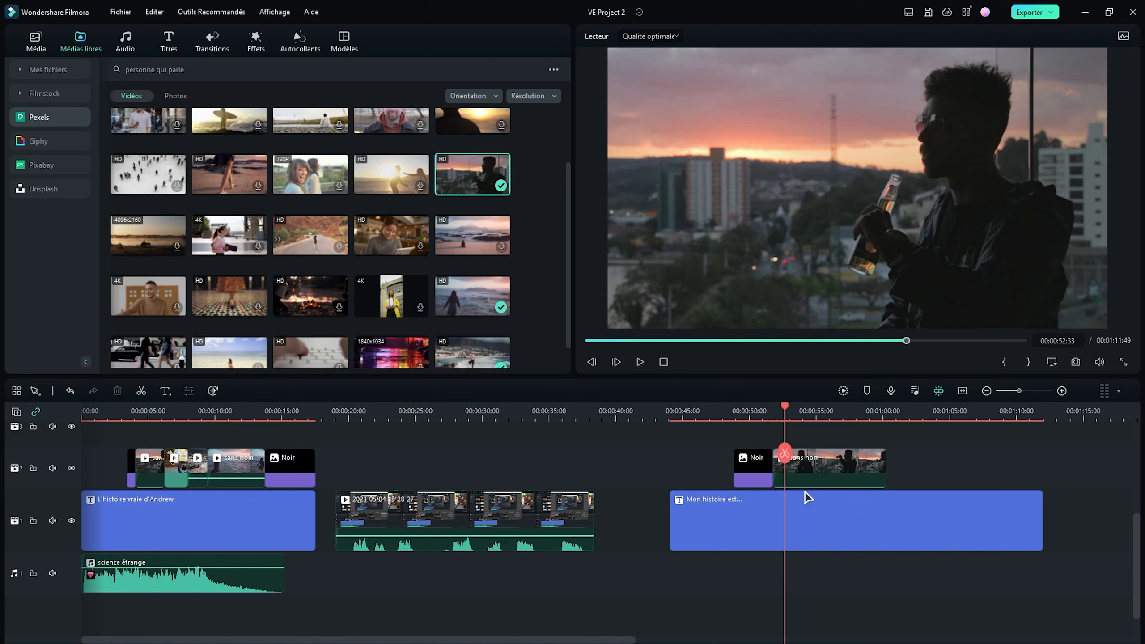
pyautogui.press('space')
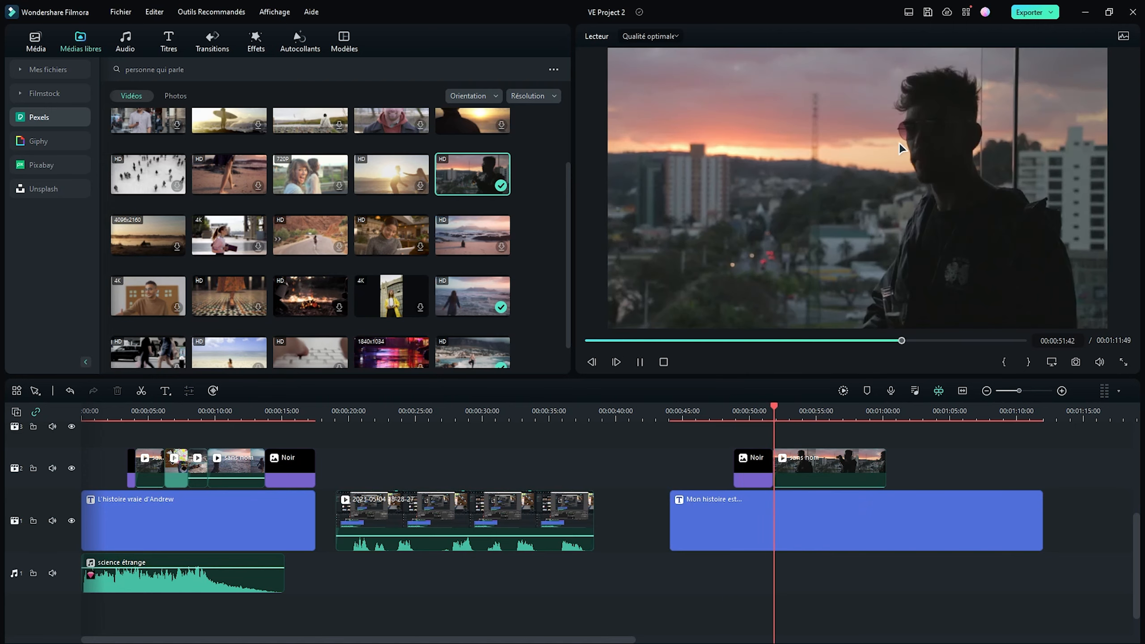
pyautogui.press('space')
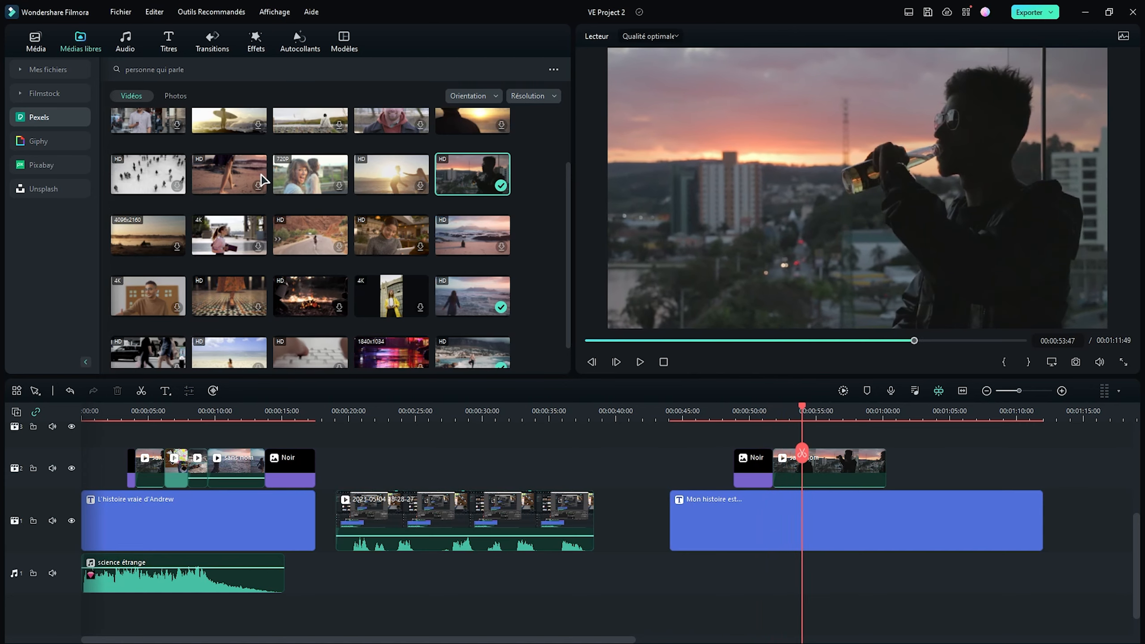
# Step: Add the stock clips of the two laughing women and the man seated indoors after the sunset clip, accepting the maximum-resolution download
pyautogui.moveTo(306, 178); pyautogui.dragTo(892, 467)
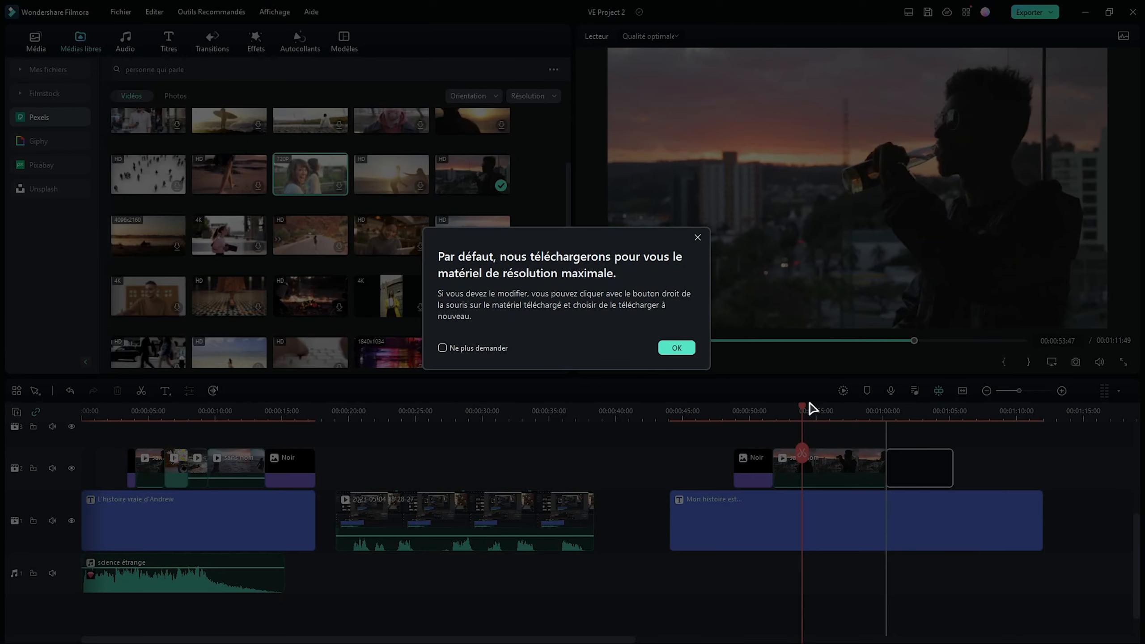
pyautogui.click(673, 351)
pyautogui.moveTo(390, 263); pyautogui.dragTo(966, 472)
pyautogui.click(668, 351)
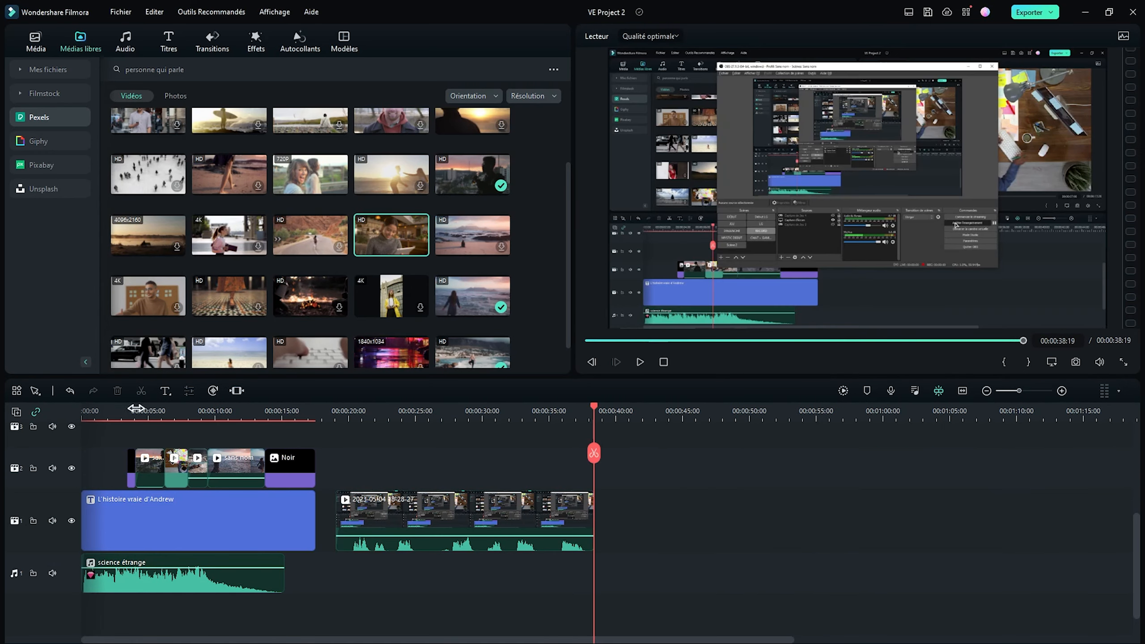
# Step: Inspect the finished intro's title and cuts around 00:00:03, and play the sequence from the start
pyautogui.click(129, 412)
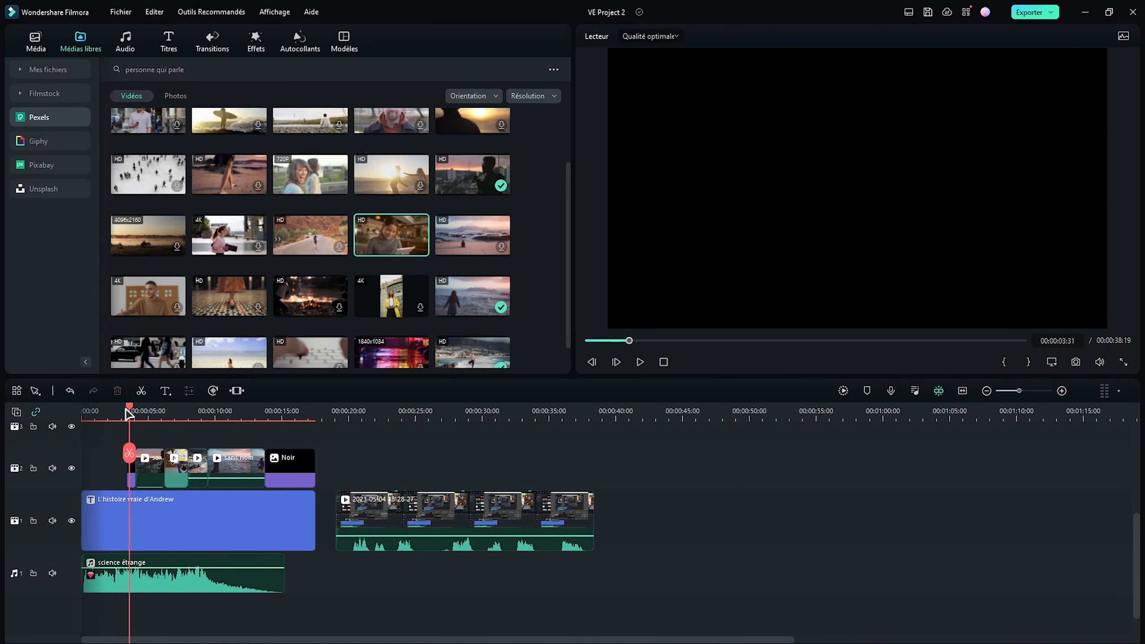
pyautogui.moveTo(127, 412)
pyautogui.mouseDown()
pyautogui.moveTo(105, 414)
pyautogui.moveTo(117, 415)
pyautogui.mouseUp()
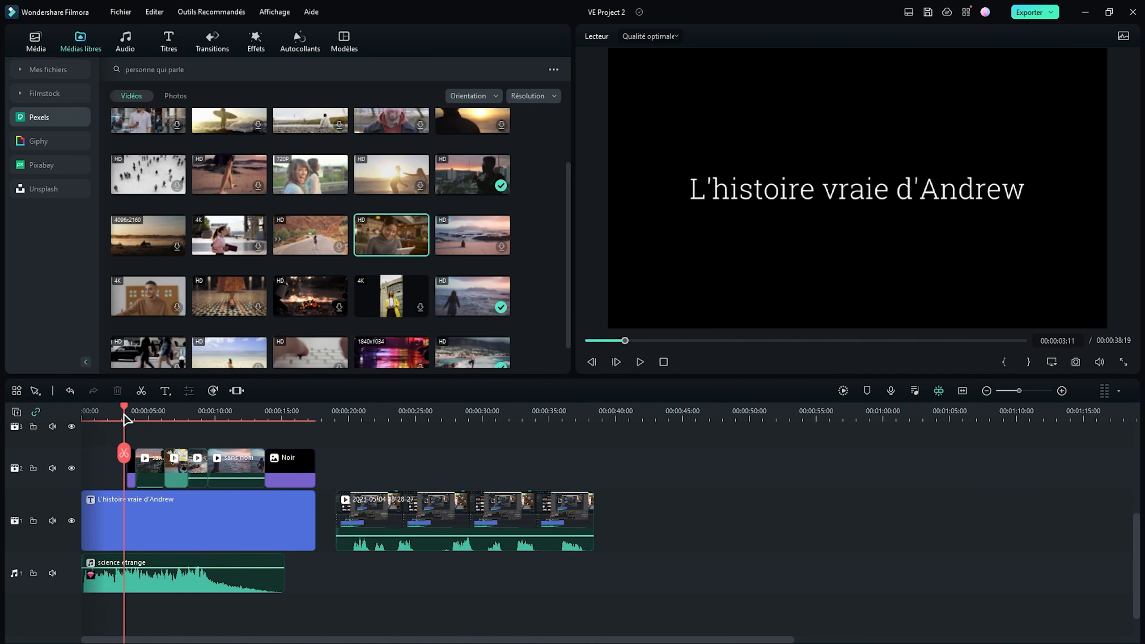
pyautogui.scroll(3, 165, 415)
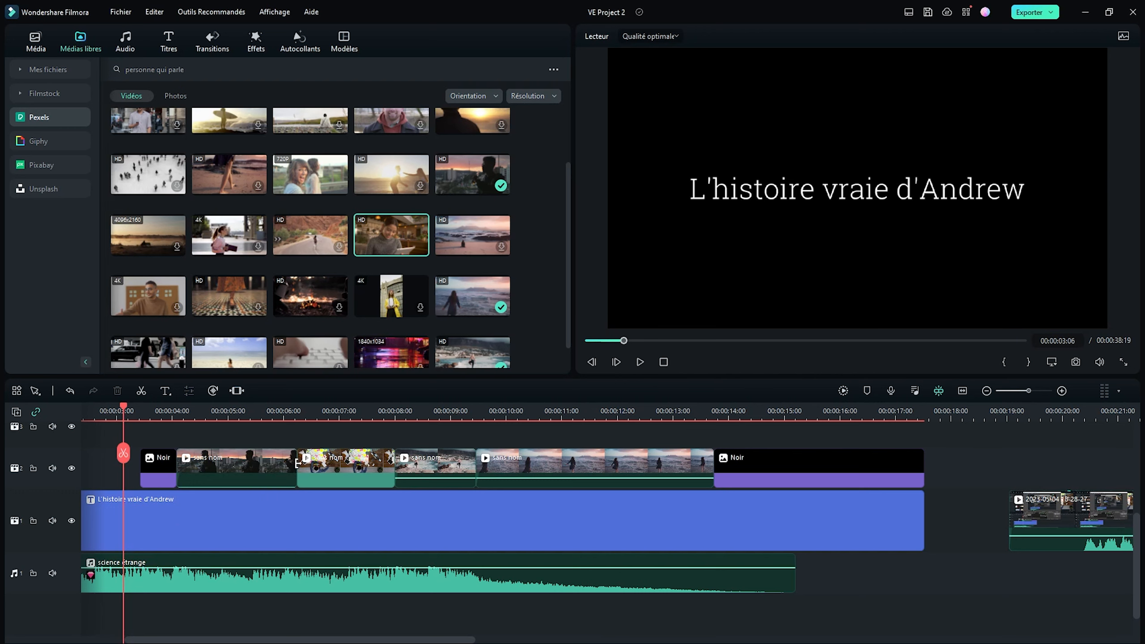
pyautogui.scroll(-3, 565, 416)
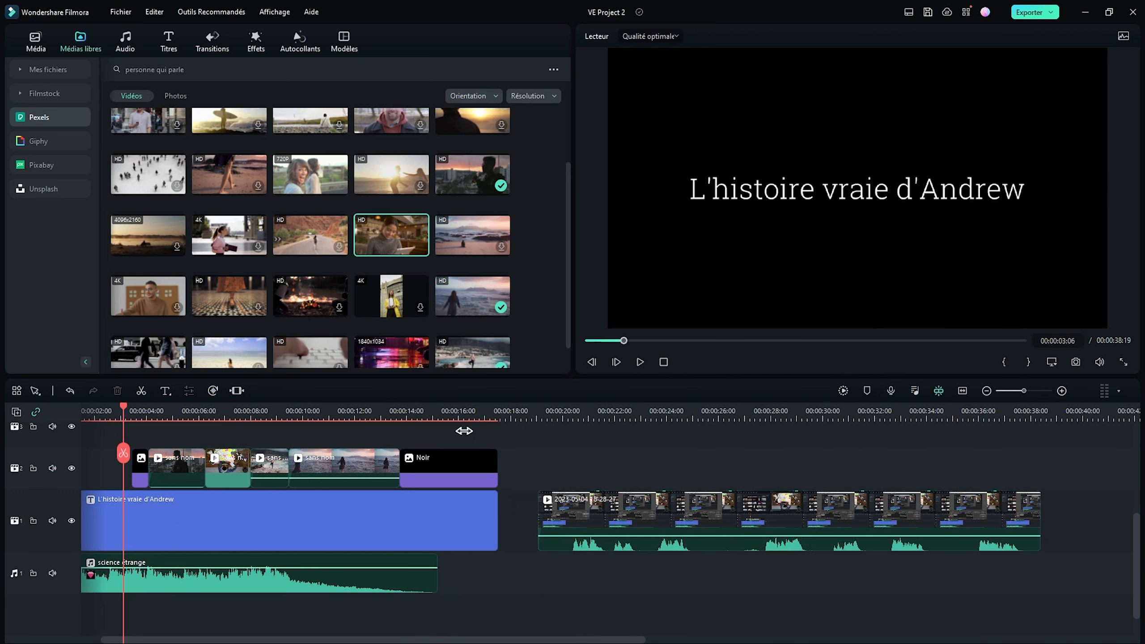
pyautogui.press('Home')
pyautogui.press('space')
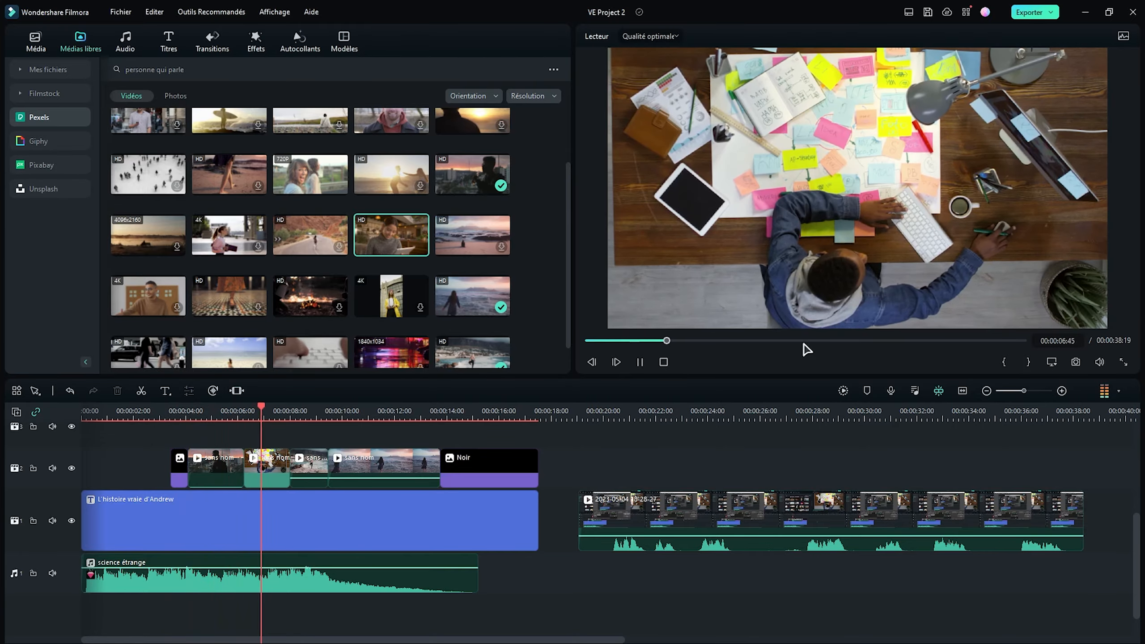
pyautogui.press('space')
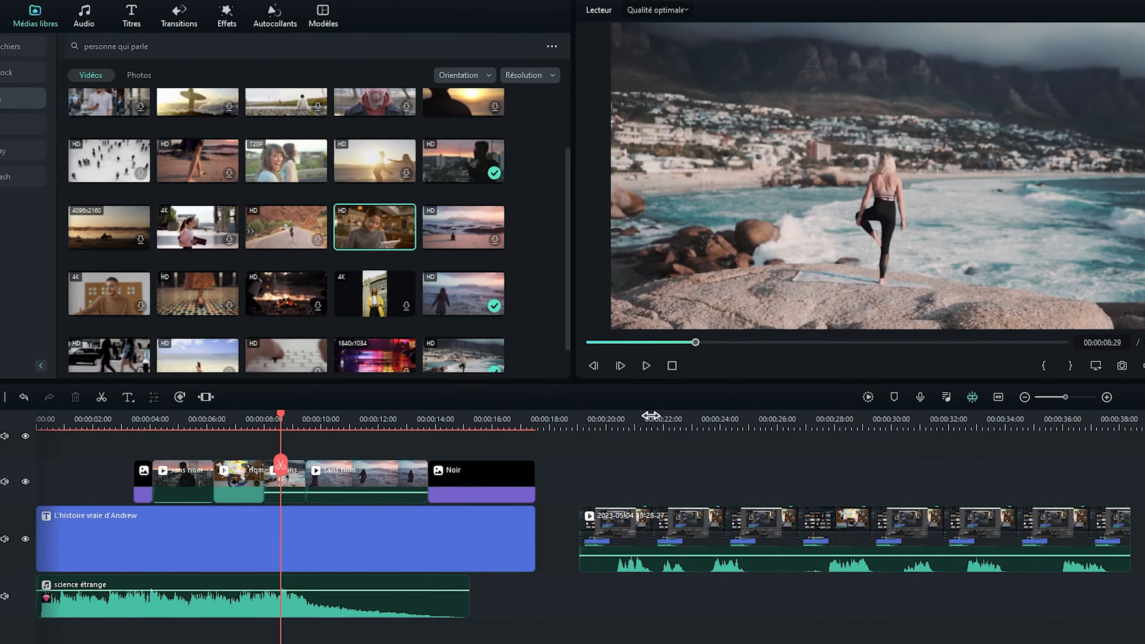
pyautogui.click(610, 418)
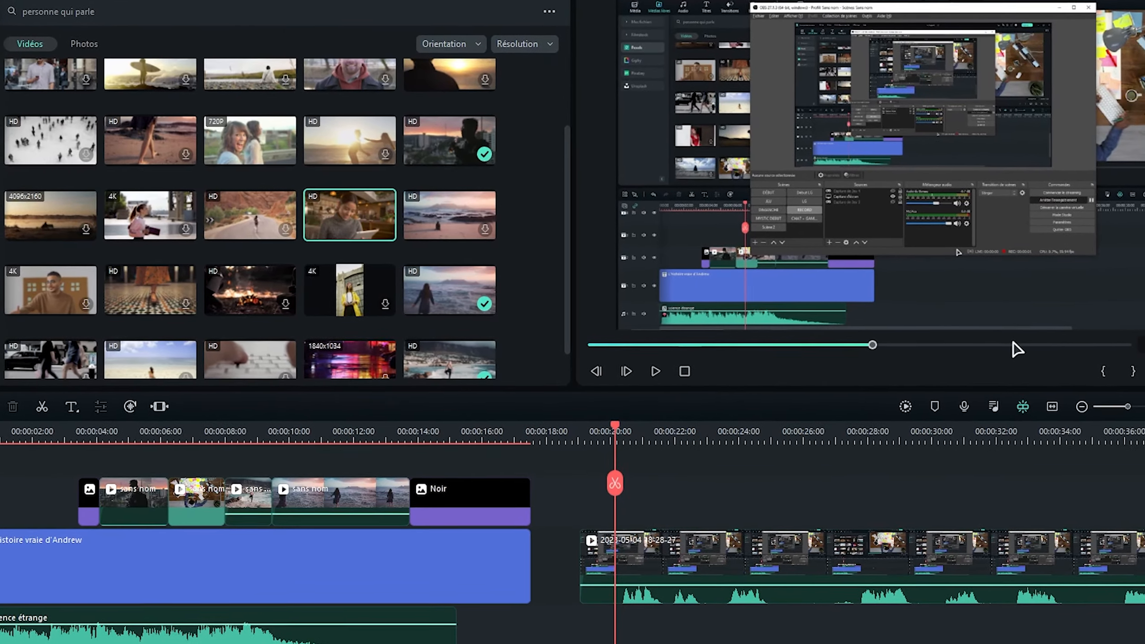
pyautogui.press('space')
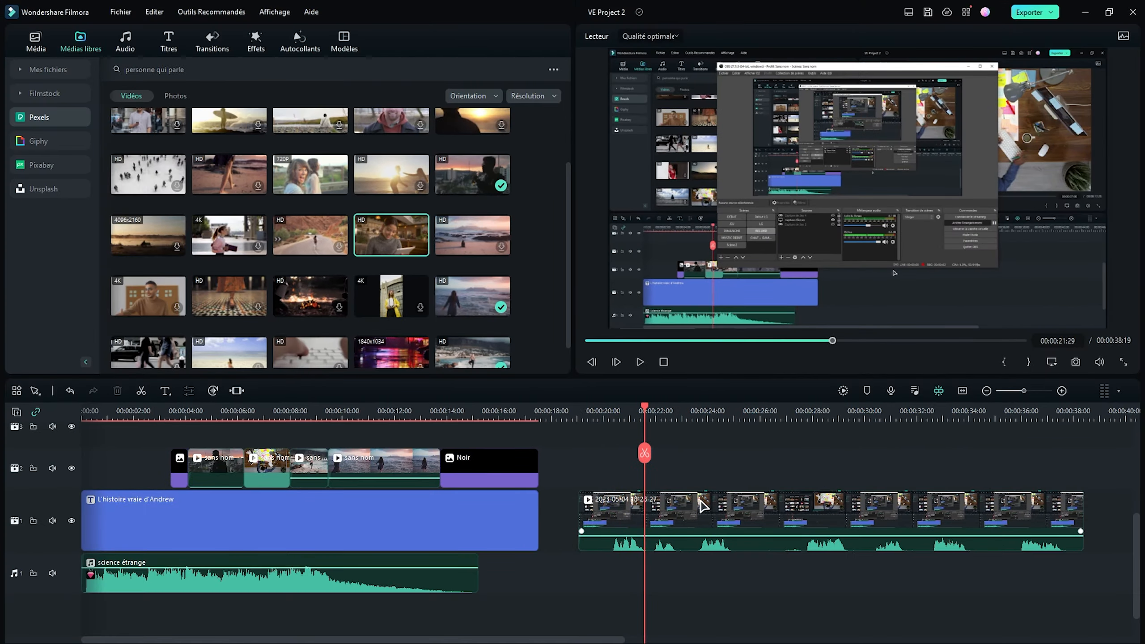
pyautogui.rightClick(703, 505)
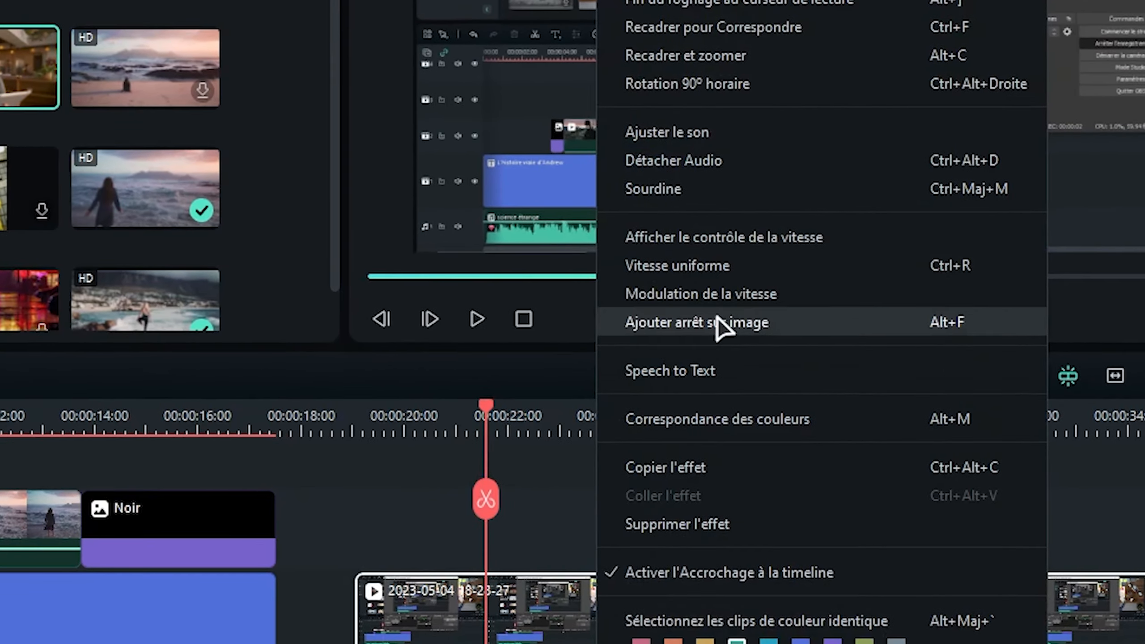
pyautogui.click(699, 166)
pyautogui.click(617, 608)
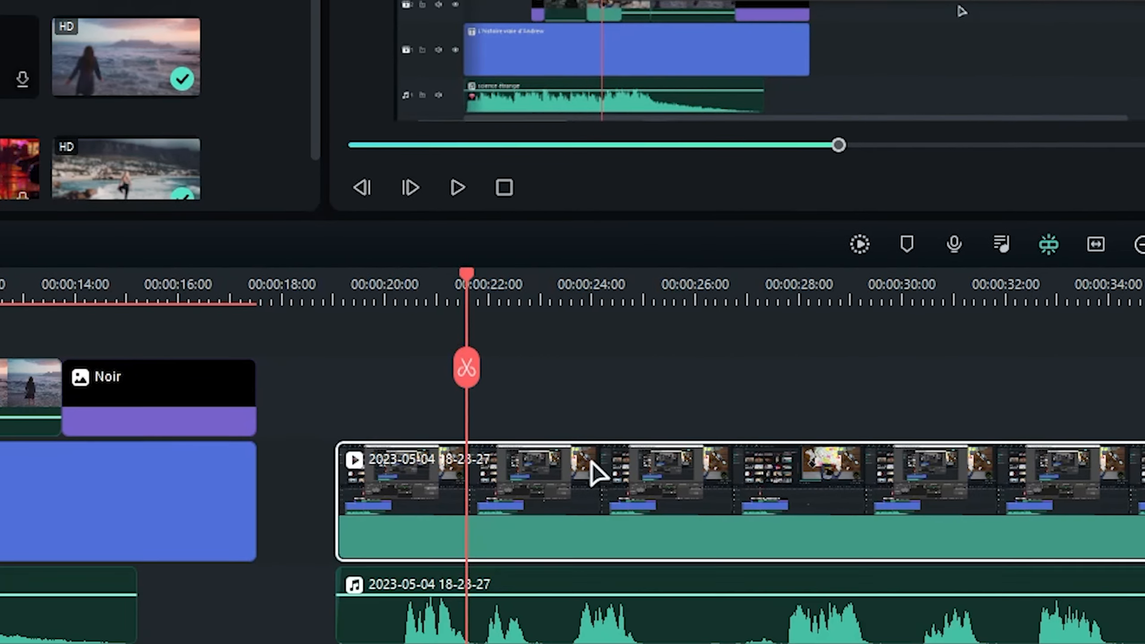
pyautogui.press('Delete')
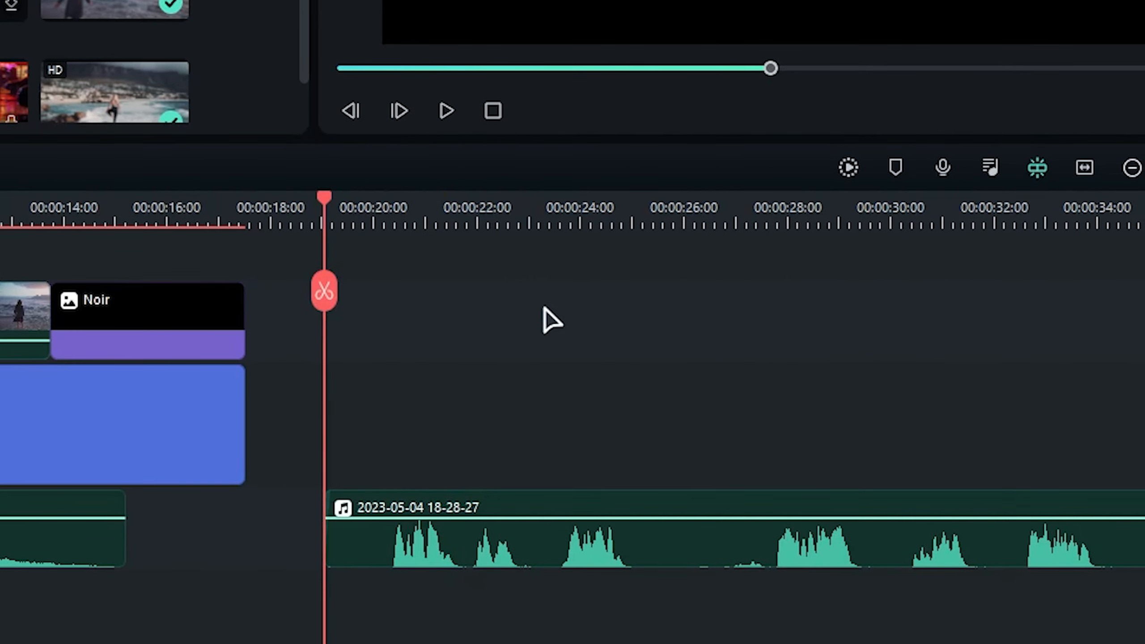
# Step: Trim the silent start of the detached voice audio and move it to the timeline start, on a track below the music
pyautogui.moveTo(328, 502)
pyautogui.mouseDown()
pyautogui.moveTo(354, 503)
pyautogui.moveTo(329, 502)
pyautogui.mouseUp()
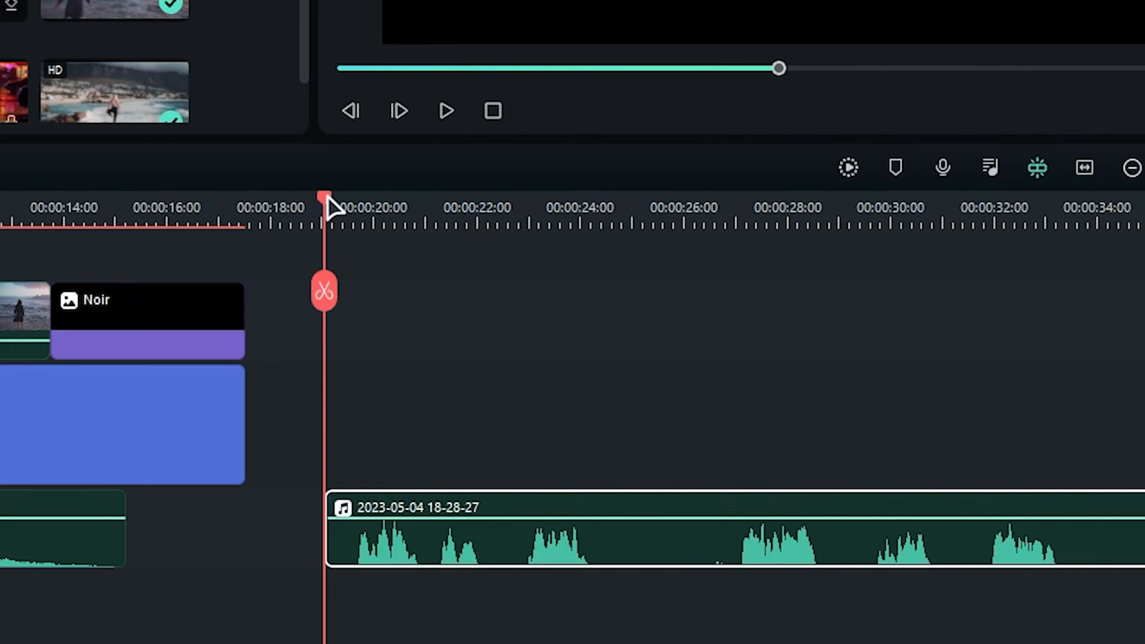
pyautogui.moveTo(328, 199); pyautogui.dragTo(355, 224)
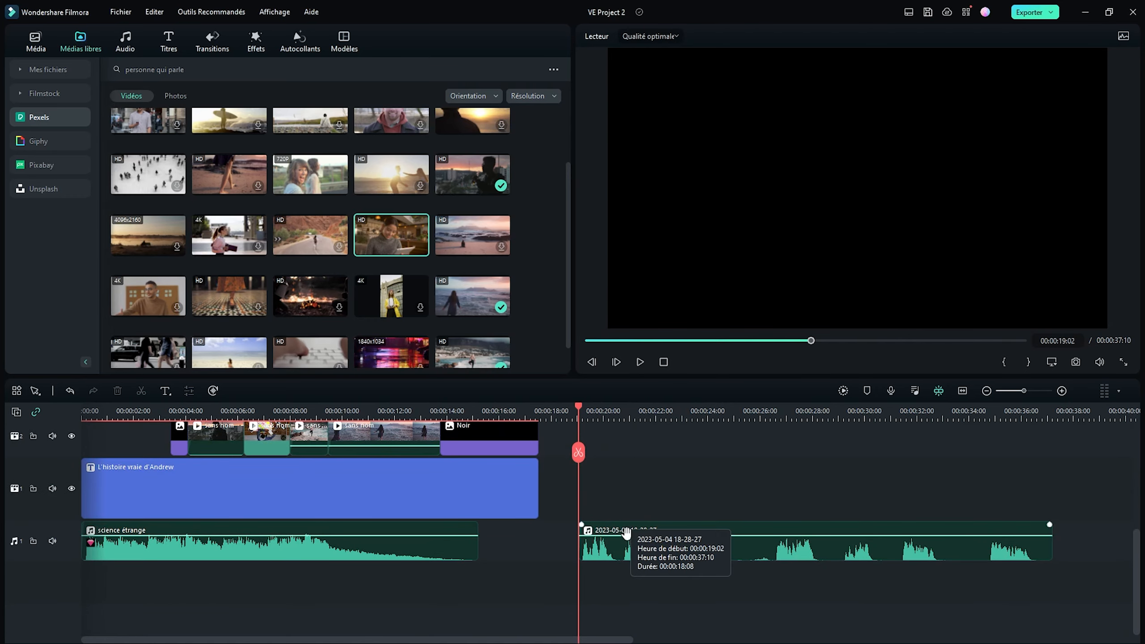
pyautogui.moveTo(626, 532); pyautogui.dragTo(108, 569)
pyautogui.click(109, 571)
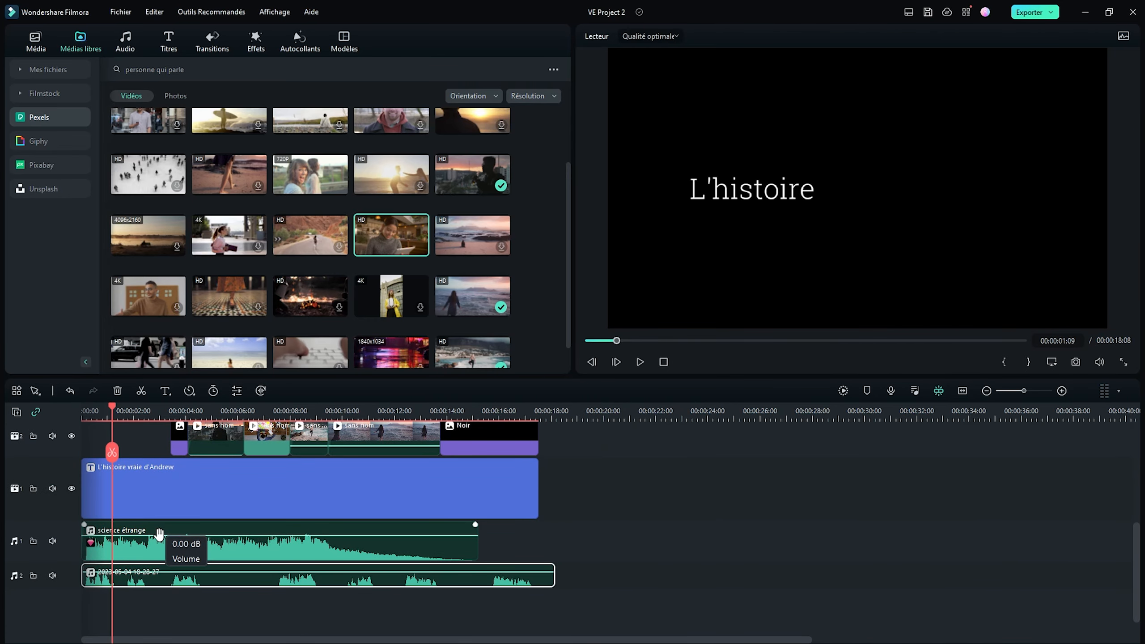
# Step: Lower the volume of the "science étrange" music and shift the voice audio to start at about 00:00:04:04
pyautogui.moveTo(158, 534); pyautogui.dragTo(157, 542)
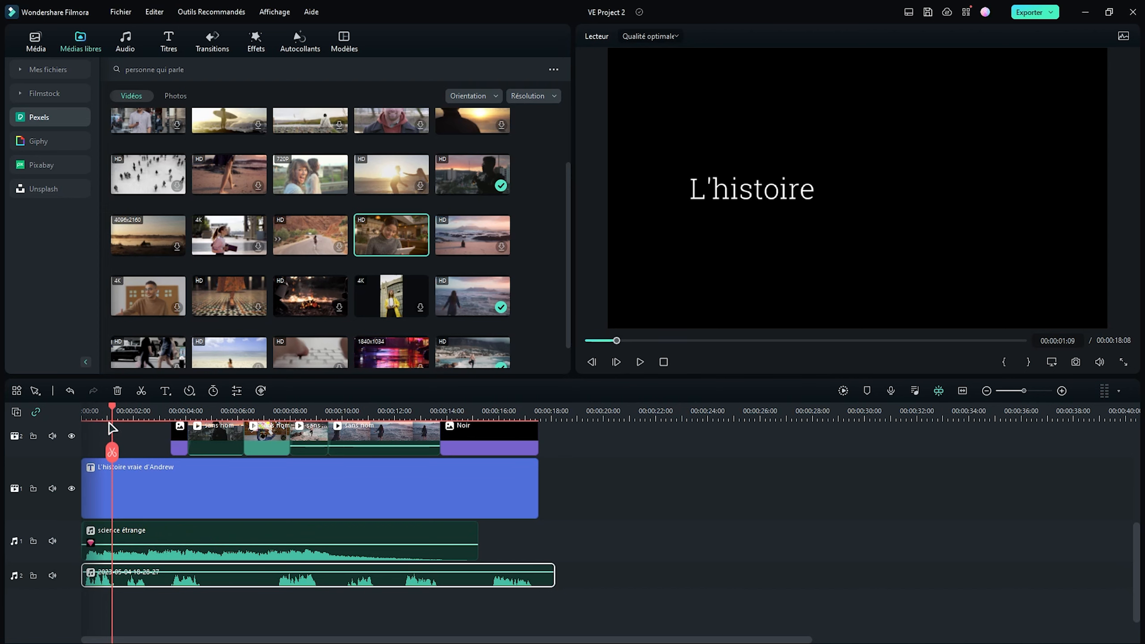
pyautogui.hotkey('ctrl', 'z')
pyautogui.click(187, 410)
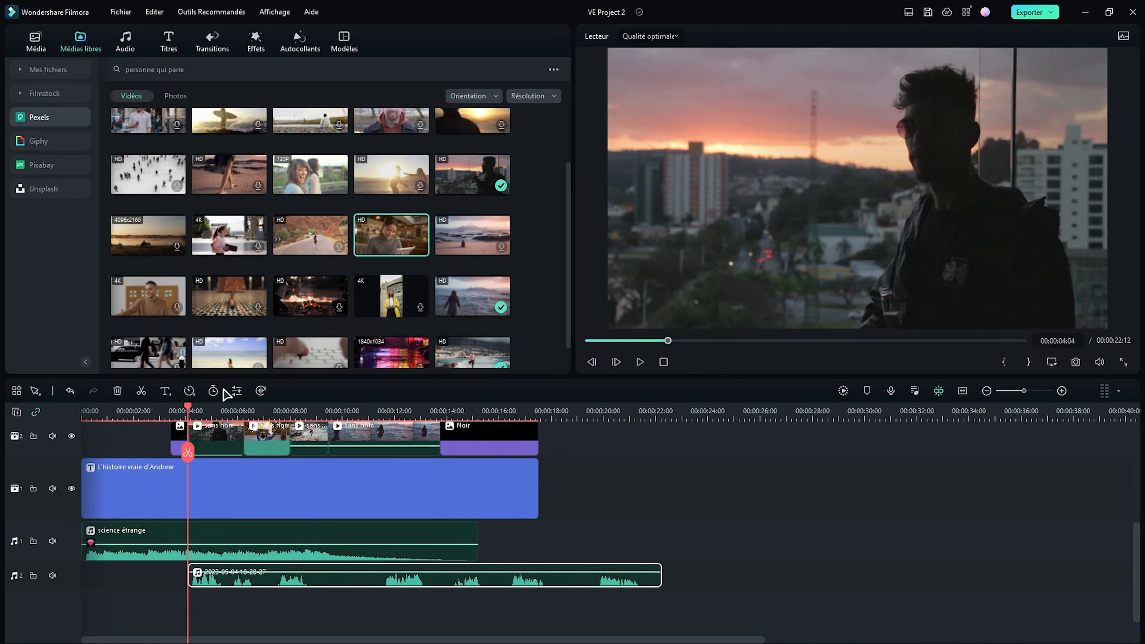
# Step: Split the voice audio around the silence after its first phrase, from about 00:00:05:21, and delete the silent piece
pyautogui.scroll(3, 363, 414)
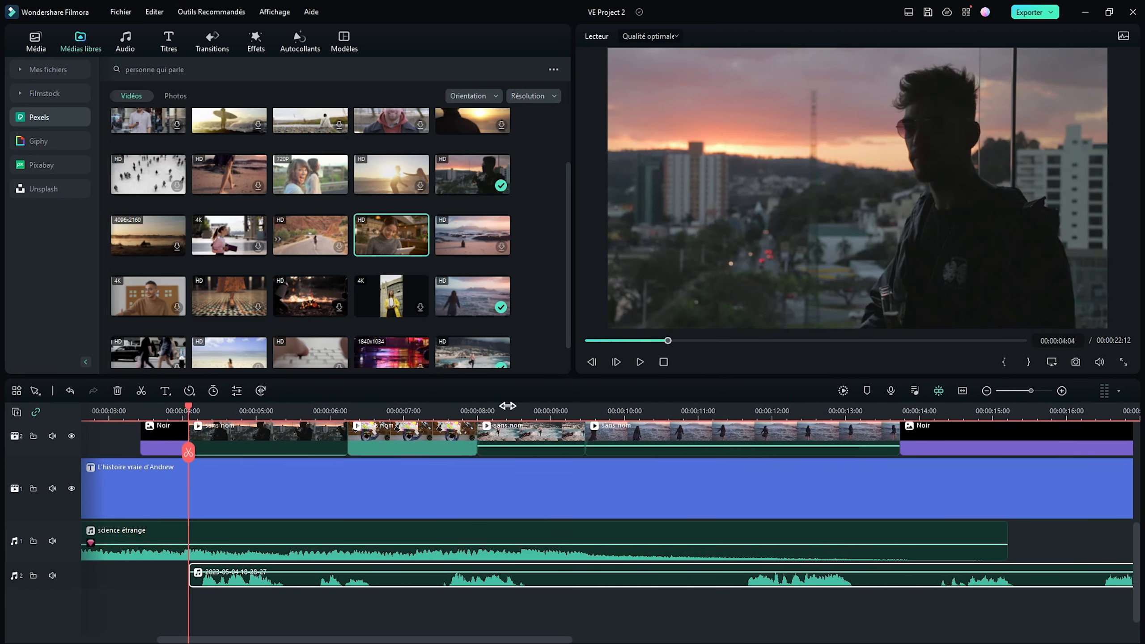
pyautogui.click(345, 574)
pyautogui.click(323, 583)
pyautogui.press('Delete')
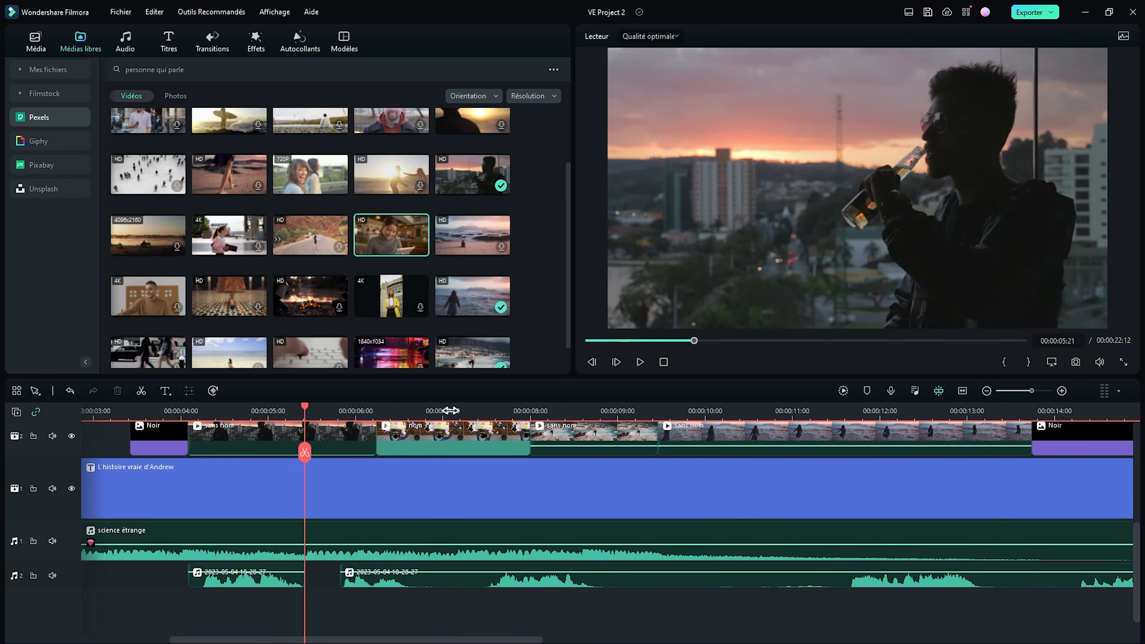
pyautogui.scroll(2, 451, 411)
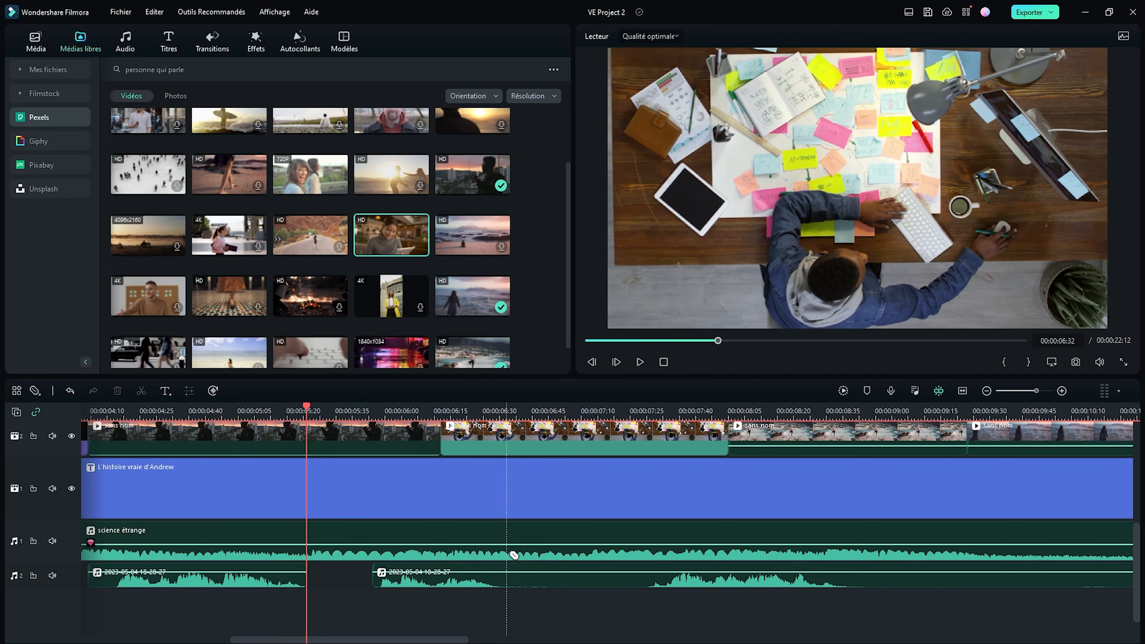
# Step: Split the voice audio around the silence after its second phrase, from about 00:00:06:45, and delete the silent piece
pyautogui.click(550, 580)
pyautogui.click(645, 580)
pyautogui.press('v')
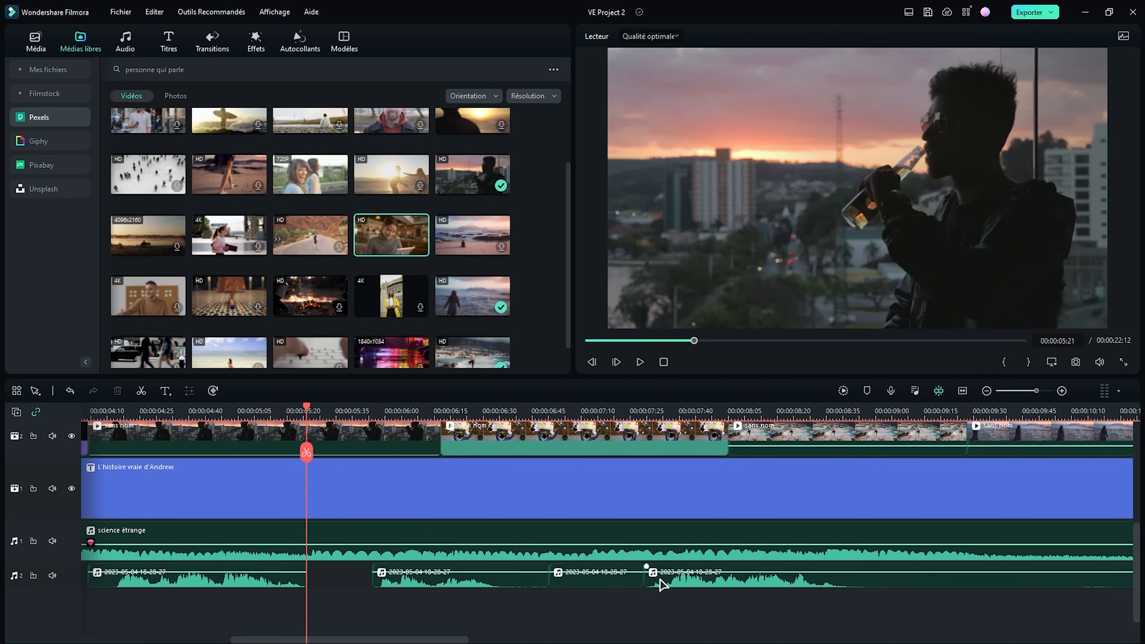
pyautogui.click(612, 582)
pyautogui.press('Delete')
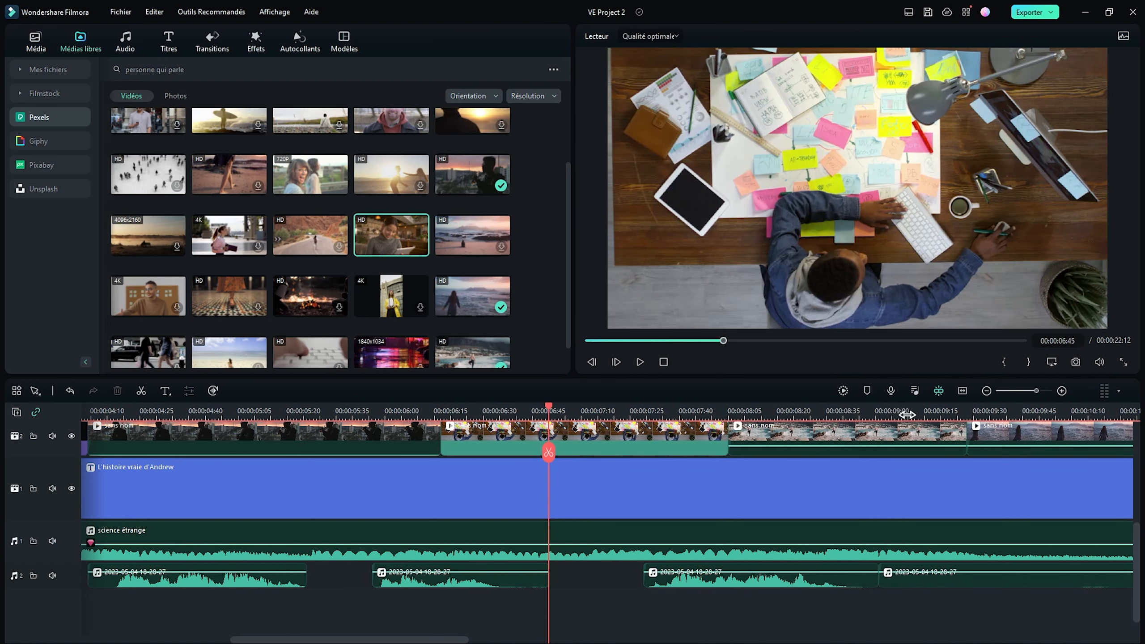
# Step: Cut out the silence between about 00:00:08:46 and 00:00:11:32 in the voice audio and move the following phrase up to close the gap
pyautogui.scroll(-2, 946, 580)
pyautogui.click(946, 582)
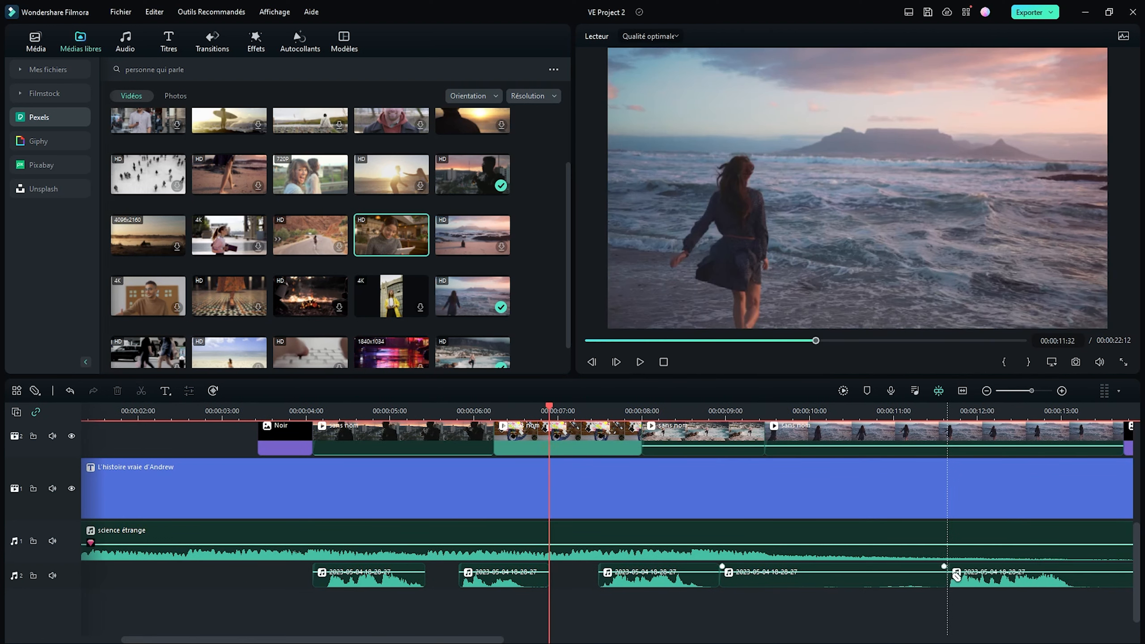
pyautogui.press('v')
pyautogui.click(936, 582)
pyautogui.press('Delete')
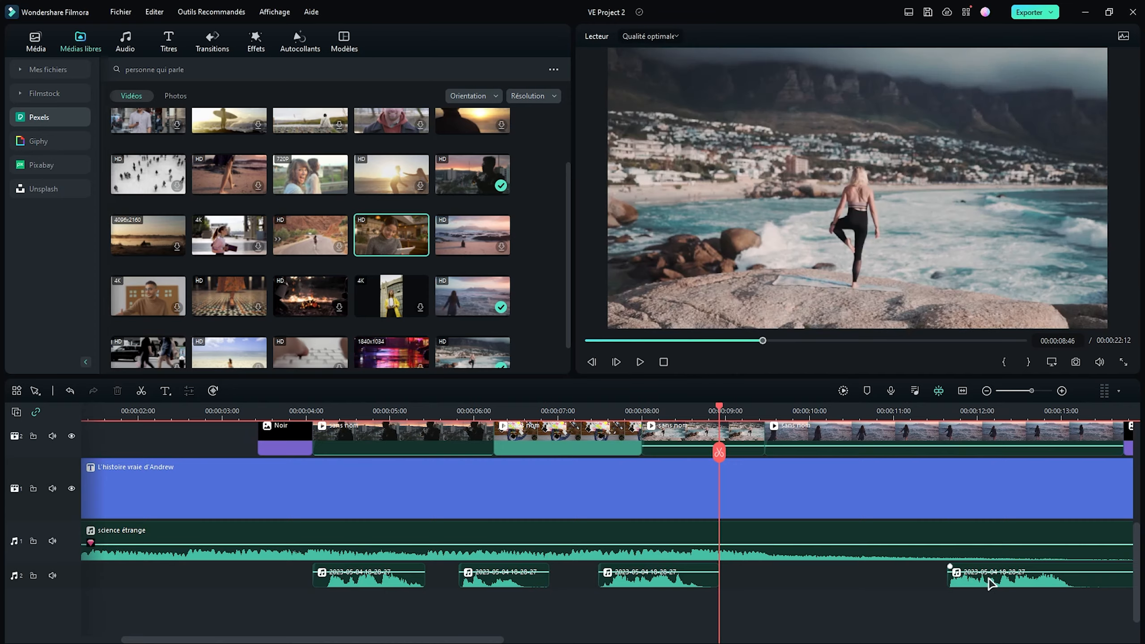
pyautogui.moveTo(991, 581); pyautogui.dragTo(798, 580)
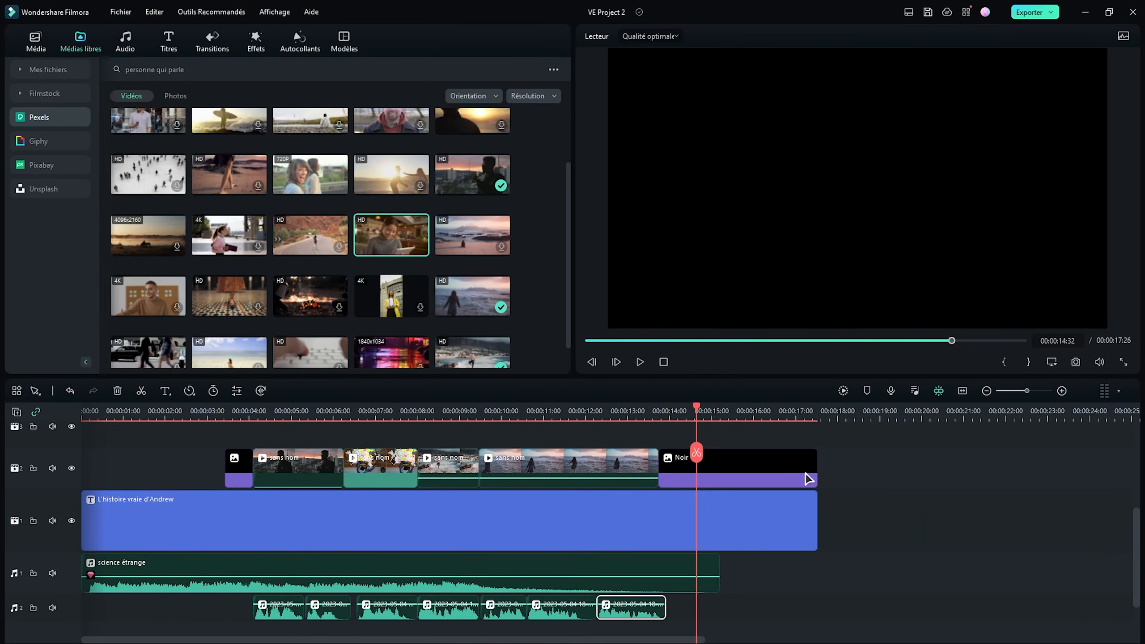
pyautogui.click(839, 577)
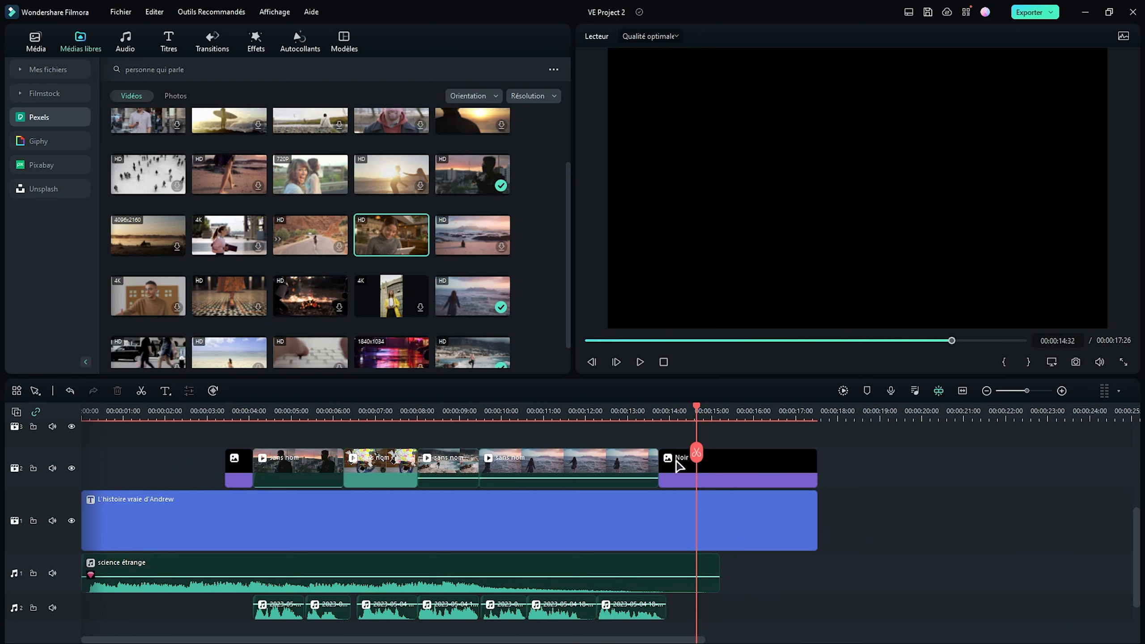
# Step: Play back the last voice phrase from about 00:00:12:19
pyautogui.click(637, 412)
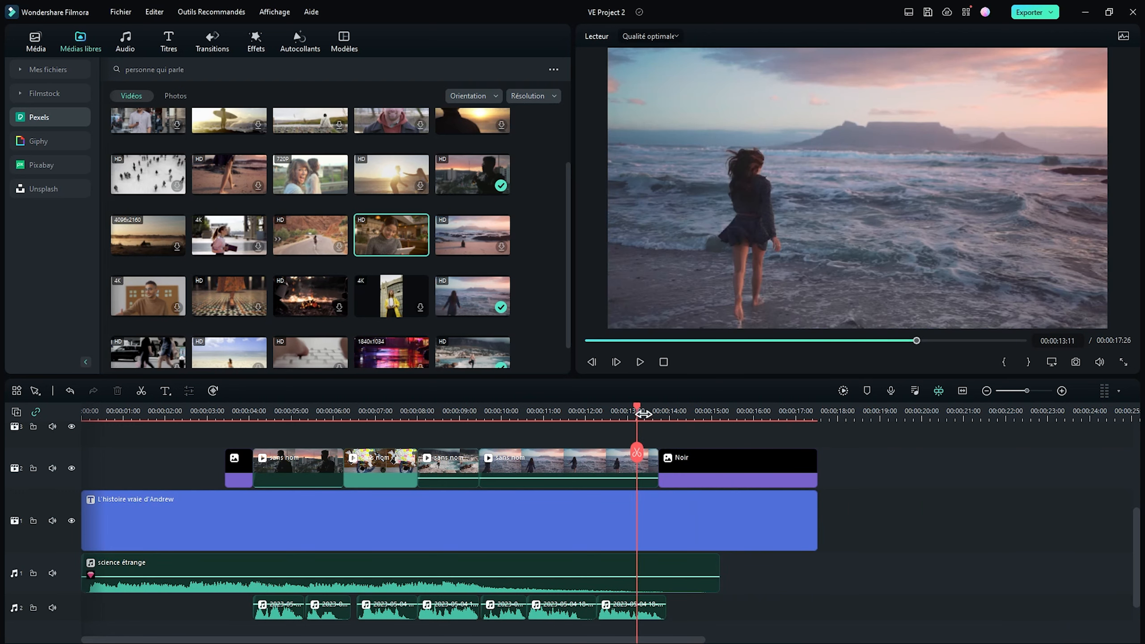
pyautogui.click(601, 421)
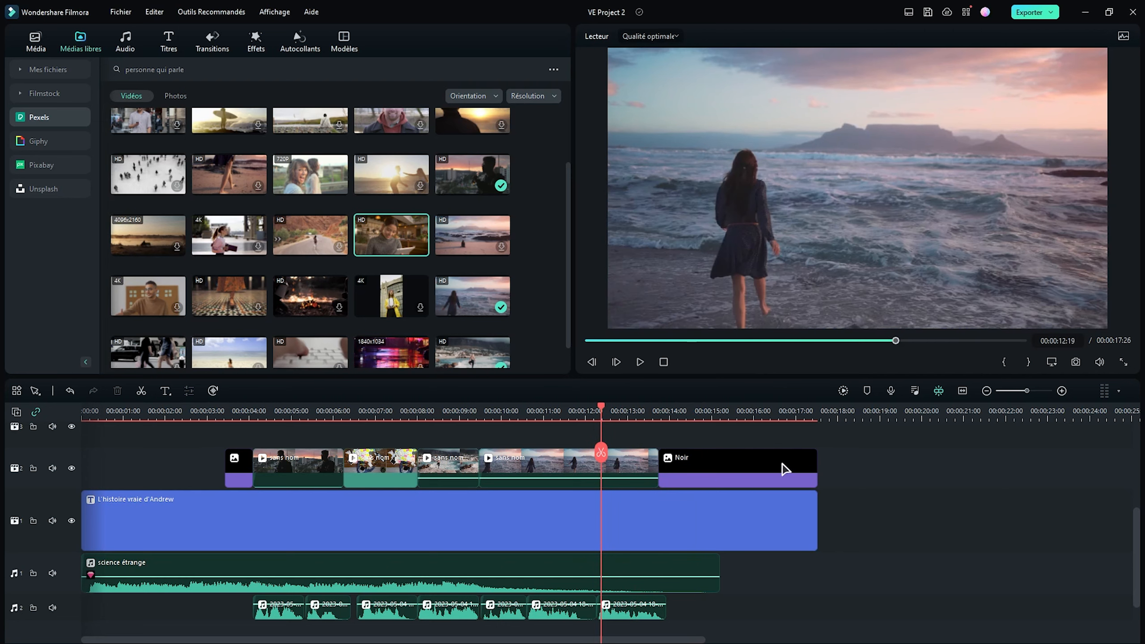
pyautogui.press('space')
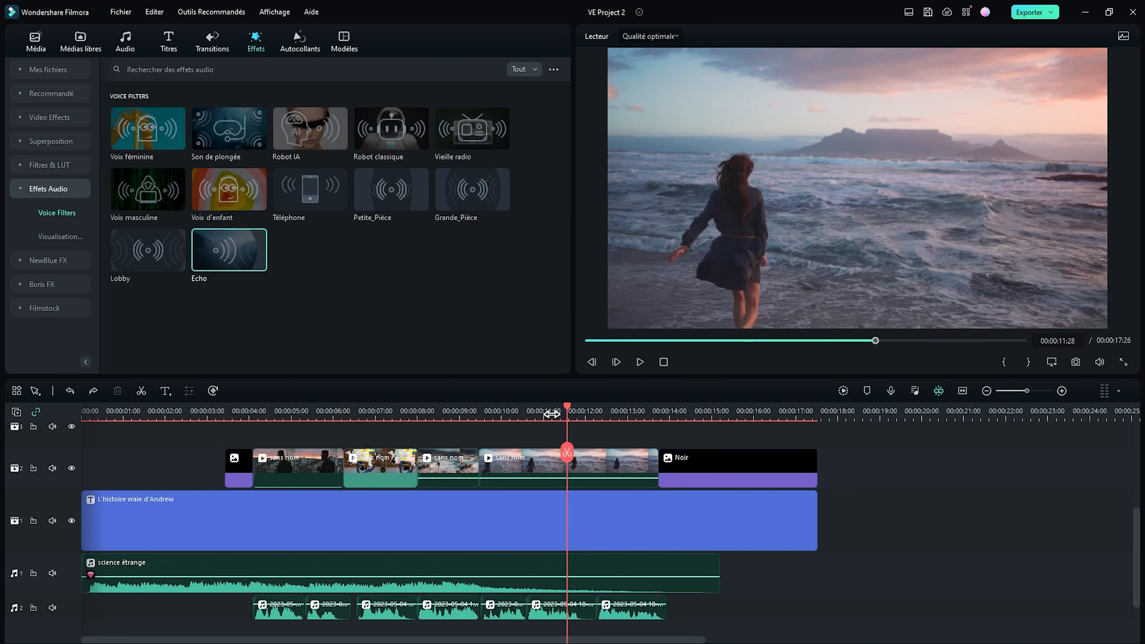
# Step: Split the second-to-last voice clip at 00:00:11:31 to isolate the end of its phrase
pyautogui.click(538, 411)
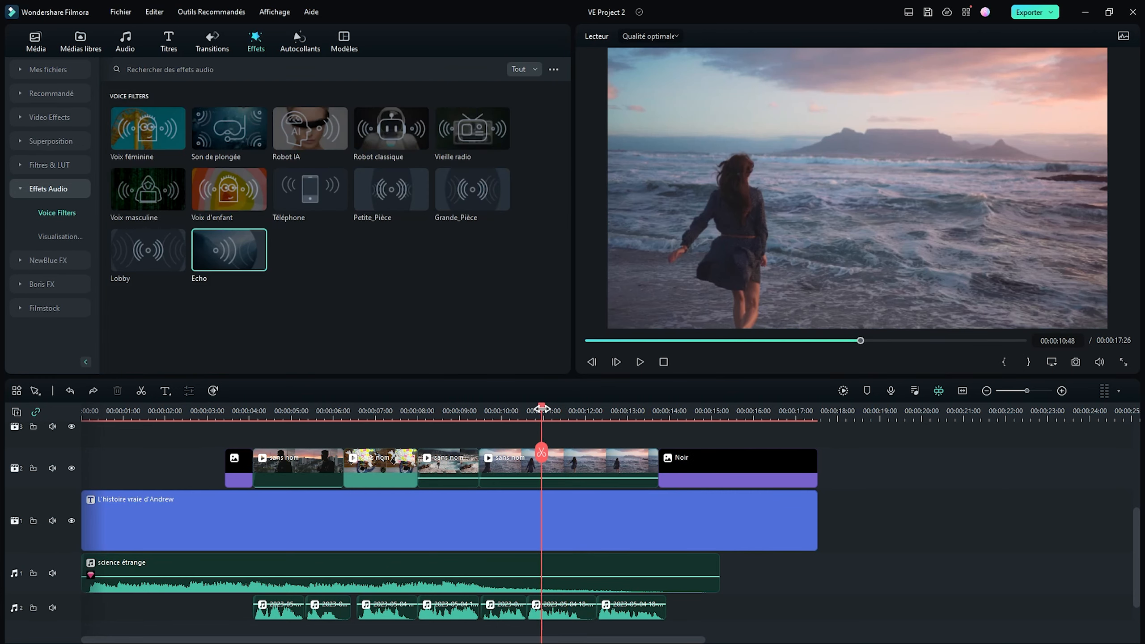
pyautogui.scroll(1, 672, 411)
pyautogui.scroll(1, 738, 408)
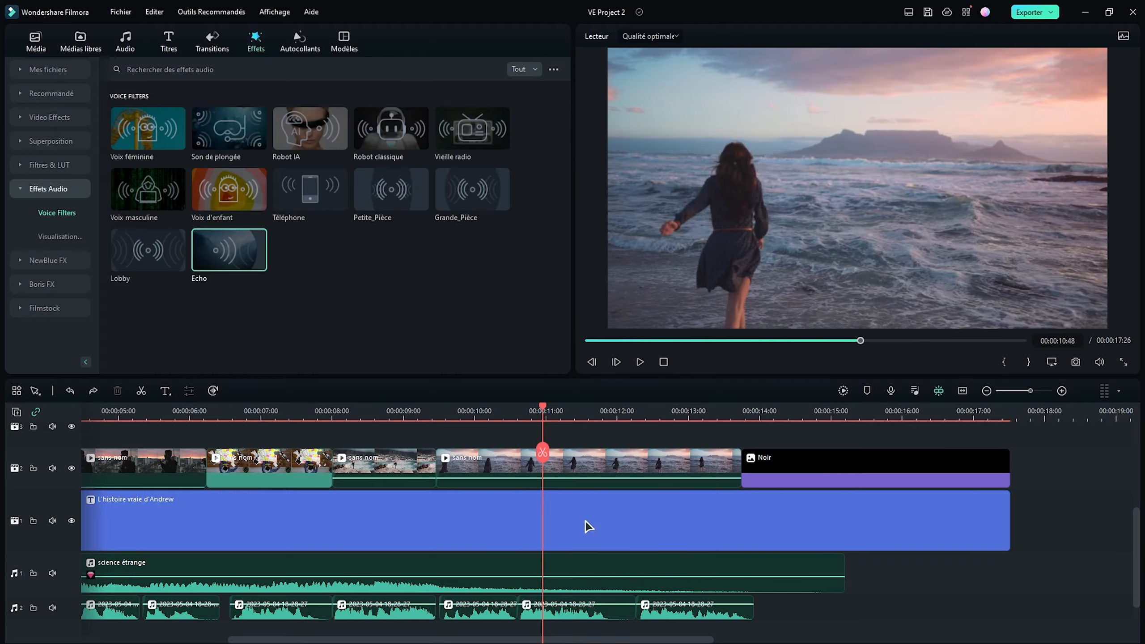
pyautogui.click(590, 409)
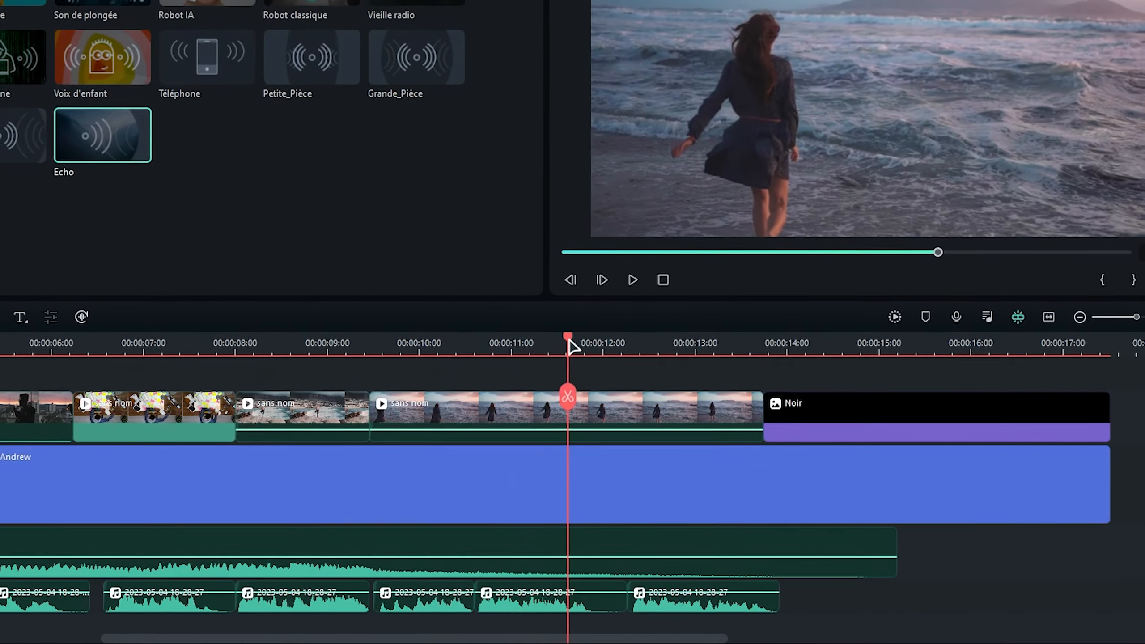
pyautogui.click(600, 606)
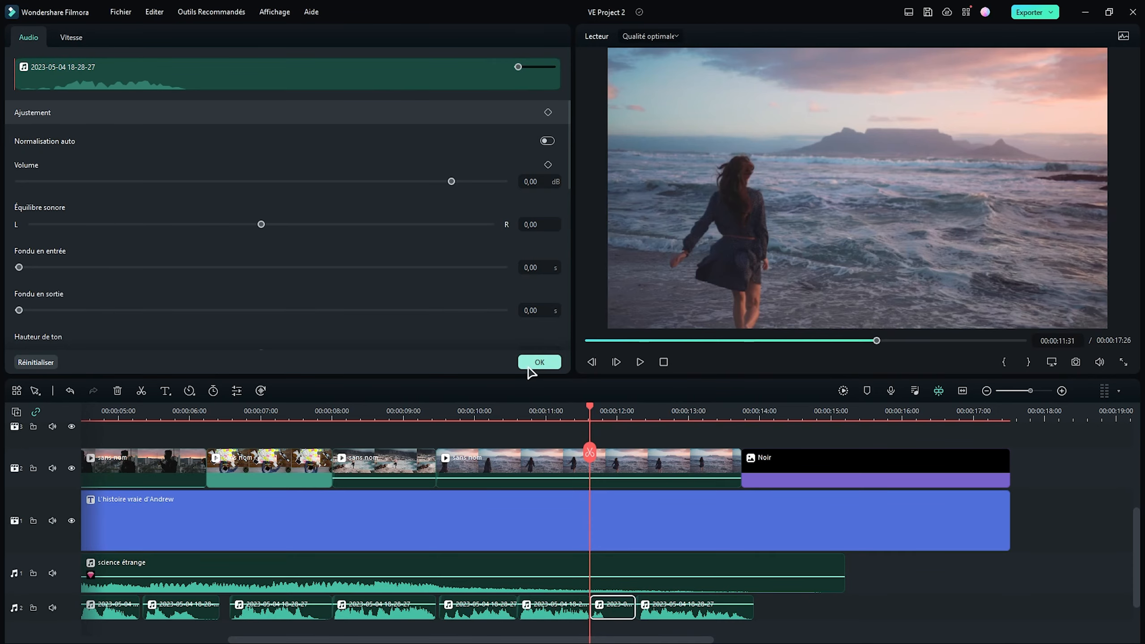
pyautogui.click(530, 367)
# Step: Apply the Echo voice filter to the isolated voice piece with Facteur d'affaiblissement at 0,40
pyautogui.moveTo(255, 248); pyautogui.dragTo(609, 621)
pyautogui.click(114, 37)
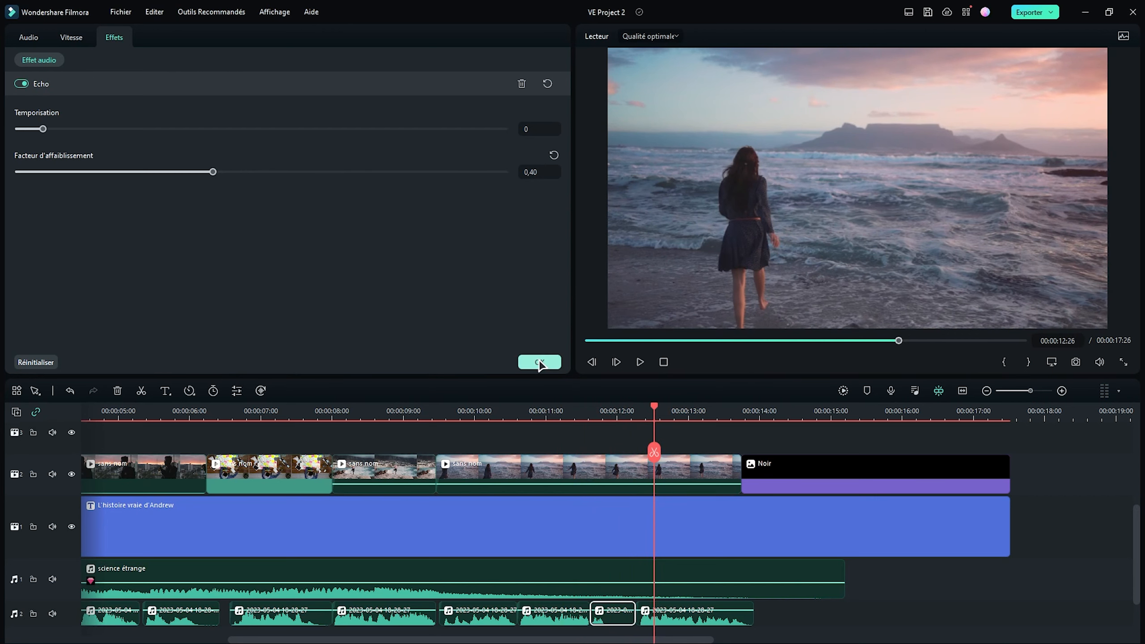
pyautogui.click(539, 363)
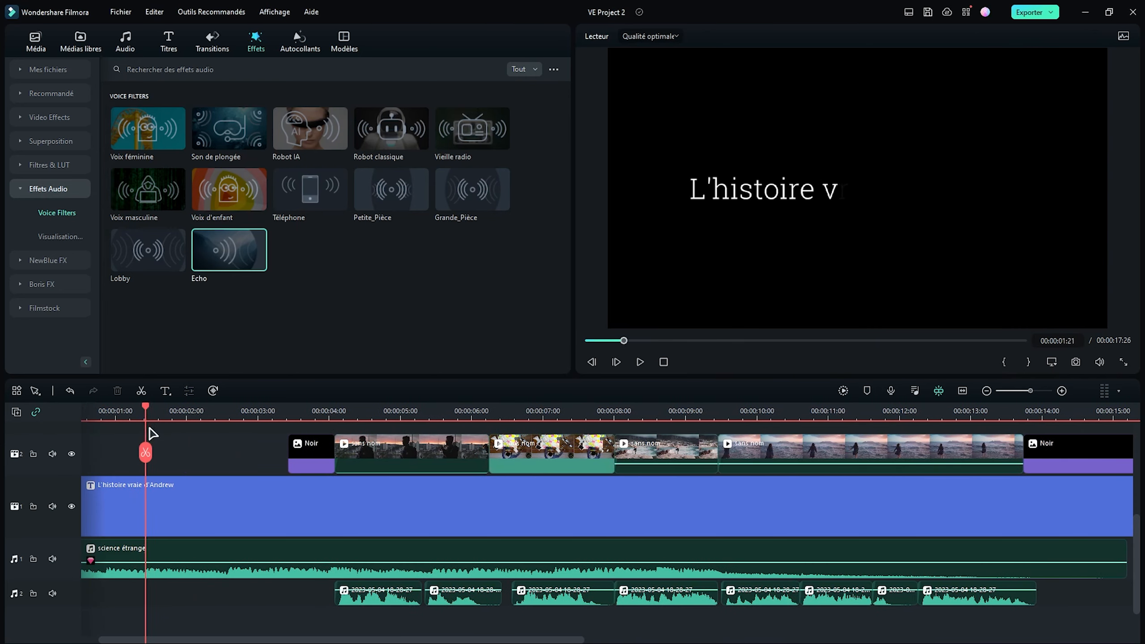
# Step: Return the playhead to the timeline start and search the sound effects for "écrire"
pyautogui.moveTo(150, 429); pyautogui.dragTo(30, 432)
pyautogui.click(125, 41)
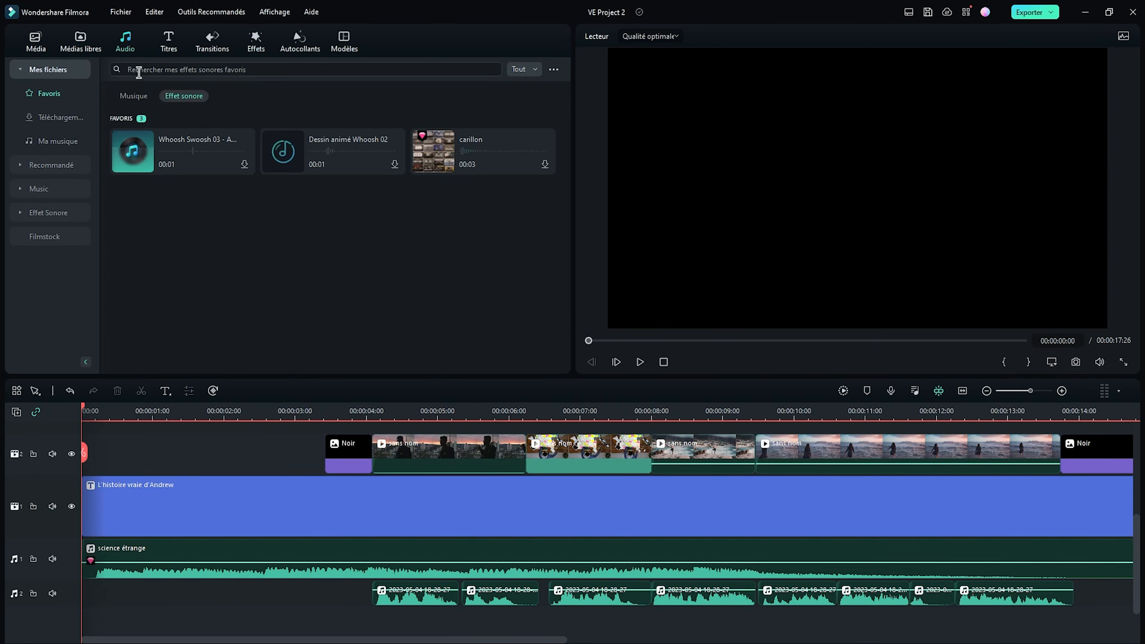
pyautogui.click(61, 142)
pyautogui.click(156, 71)
pyautogui.write('écrire')
pyautogui.press('Return')
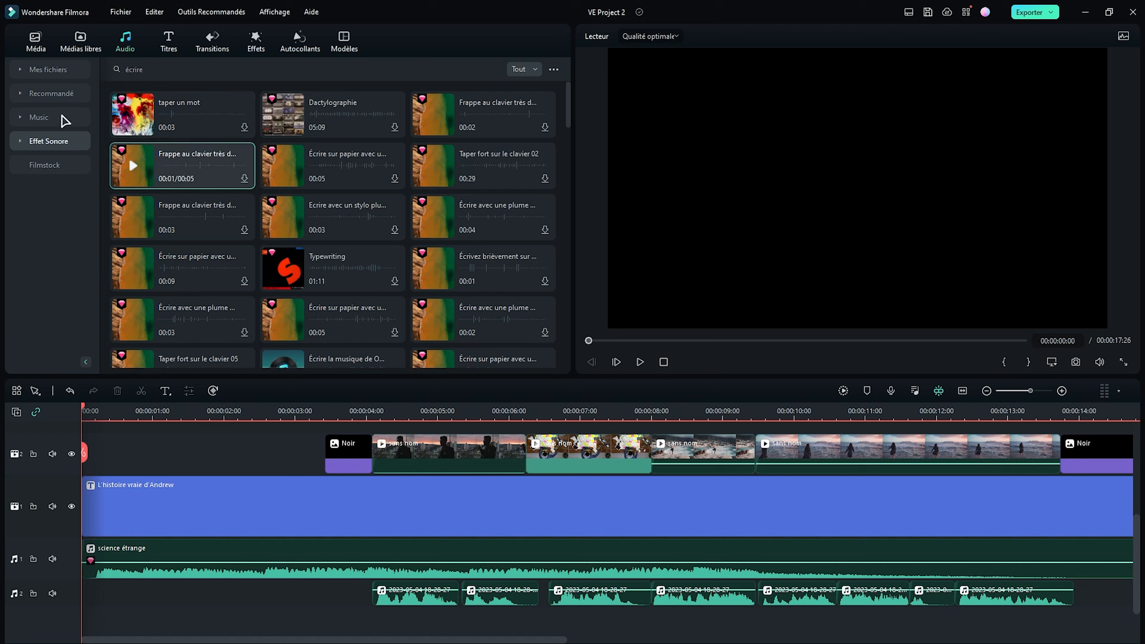
# Step: Add the "taper un mot" sound effect on a new audio track at the timeline start and cut off its silent beginning
pyautogui.moveTo(167, 110); pyautogui.dragTo(76, 621)
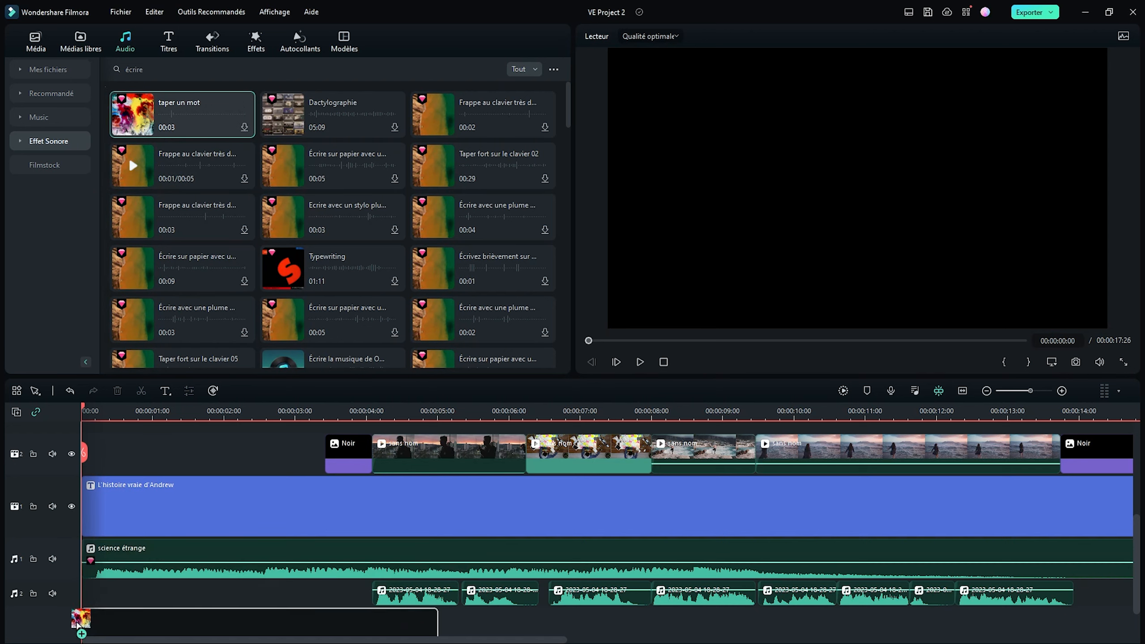
pyautogui.press('Delete')
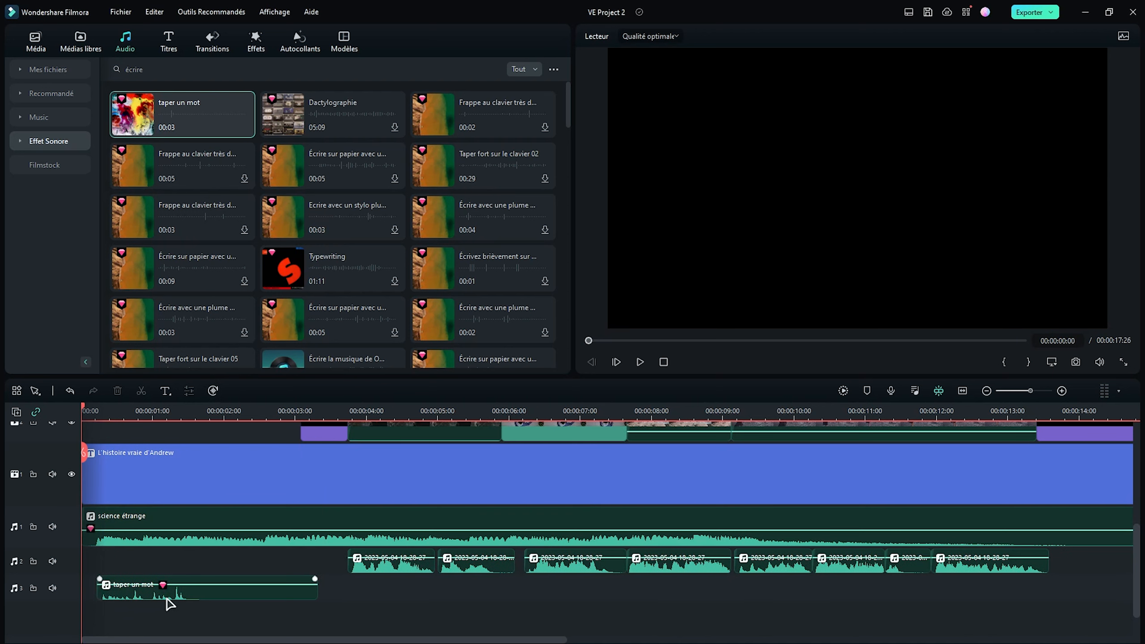
pyautogui.moveTo(107, 603); pyautogui.dragTo(103, 600)
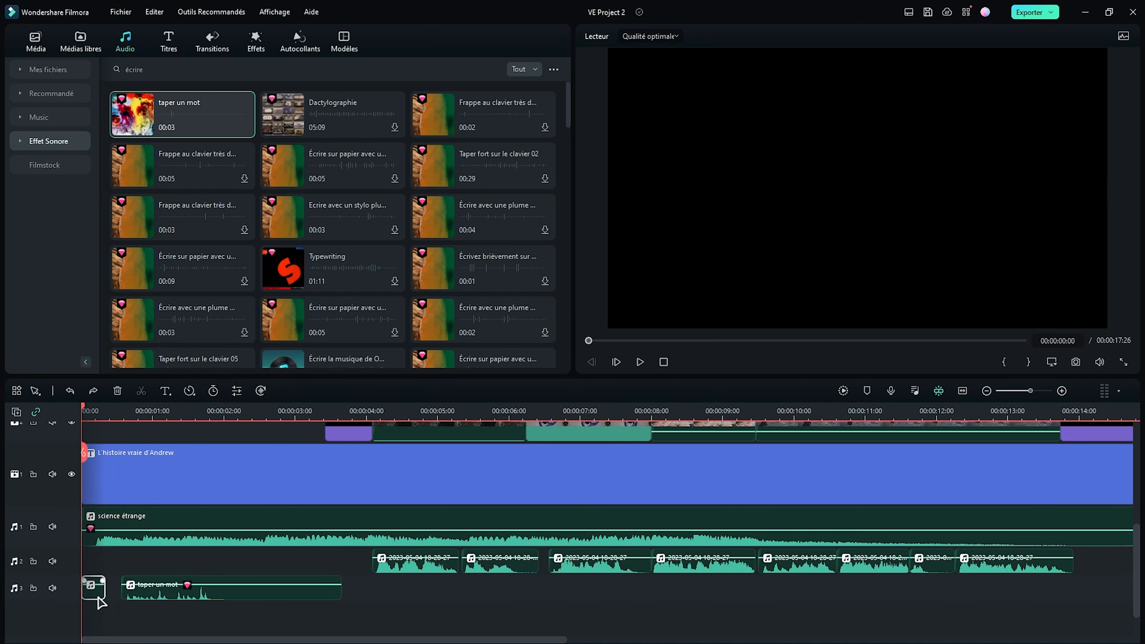
# Step: Paste two copies of the trimmed "taper un mot" sound and line them up end to end after the first
pyautogui.click(177, 410)
pyautogui.hotkey('ctrl', 'v')
pyautogui.click(153, 404)
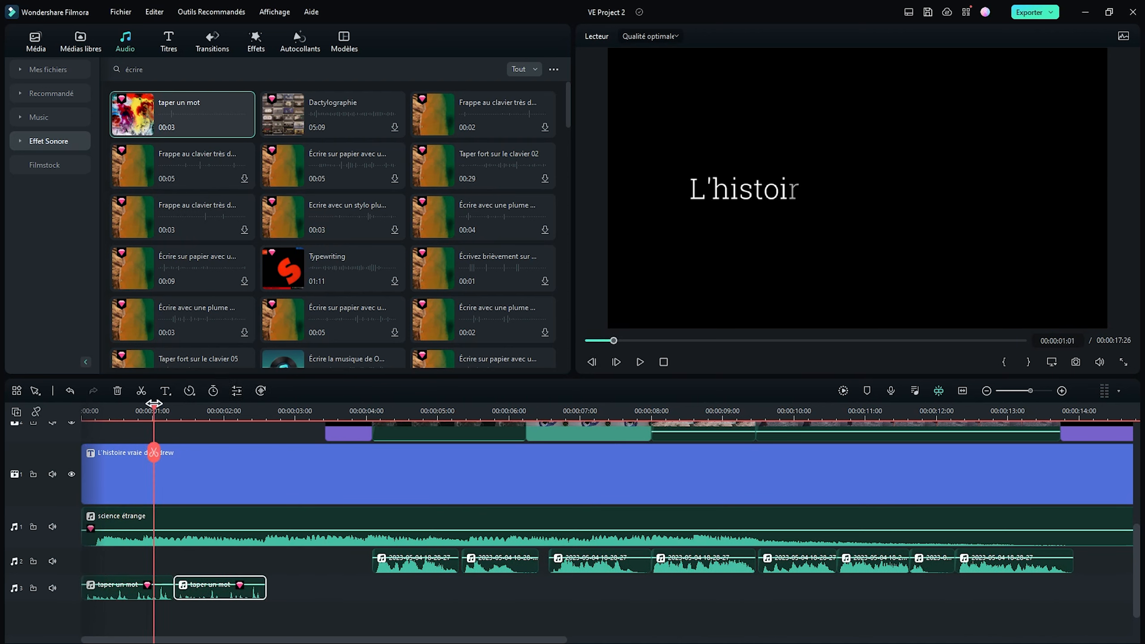
pyautogui.hotkey('ctrl', 'v')
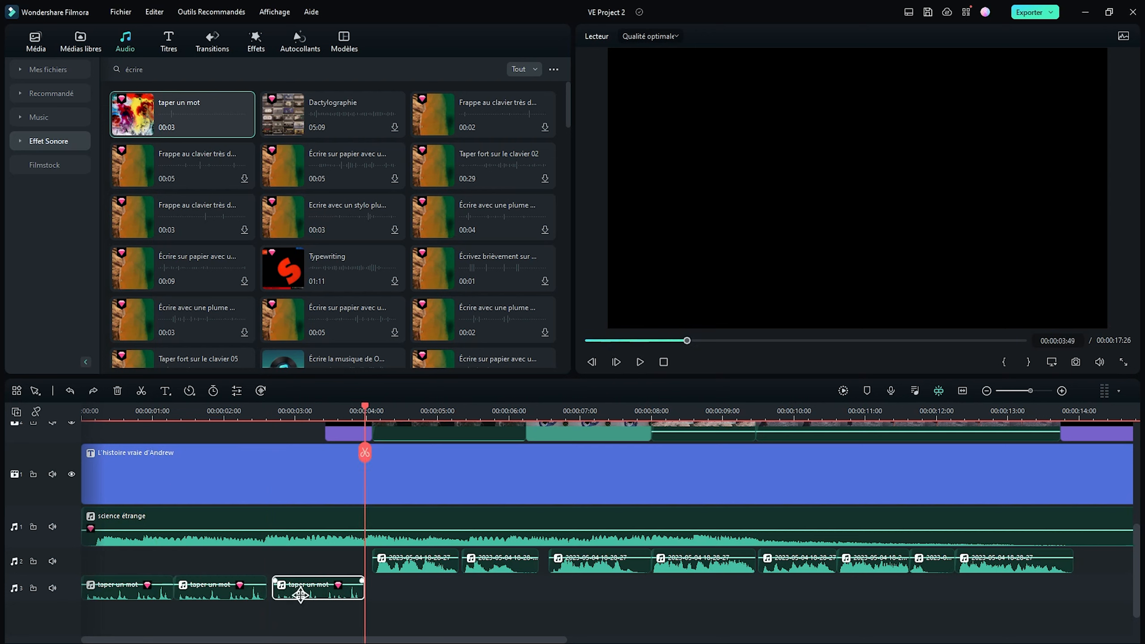
pyautogui.moveTo(300, 595); pyautogui.dragTo(302, 599)
# Step: Play the typing sounds against the title animation and trim the third copy to end at 00:00:03:06
pyautogui.click(251, 415)
pyautogui.press('space')
pyautogui.press('space')
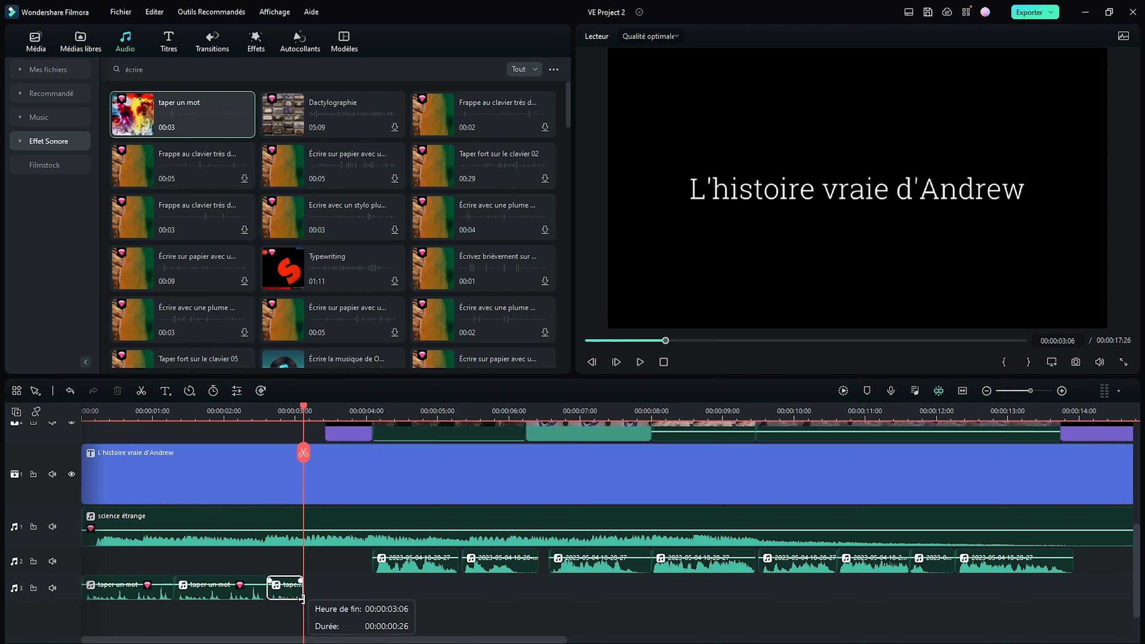
# Step: Add scale and position keyframes at 00:00:04:05, the start of the sunset clip of the man drinking
pyautogui.click(345, 412)
pyautogui.scroll(1, 283, 559)
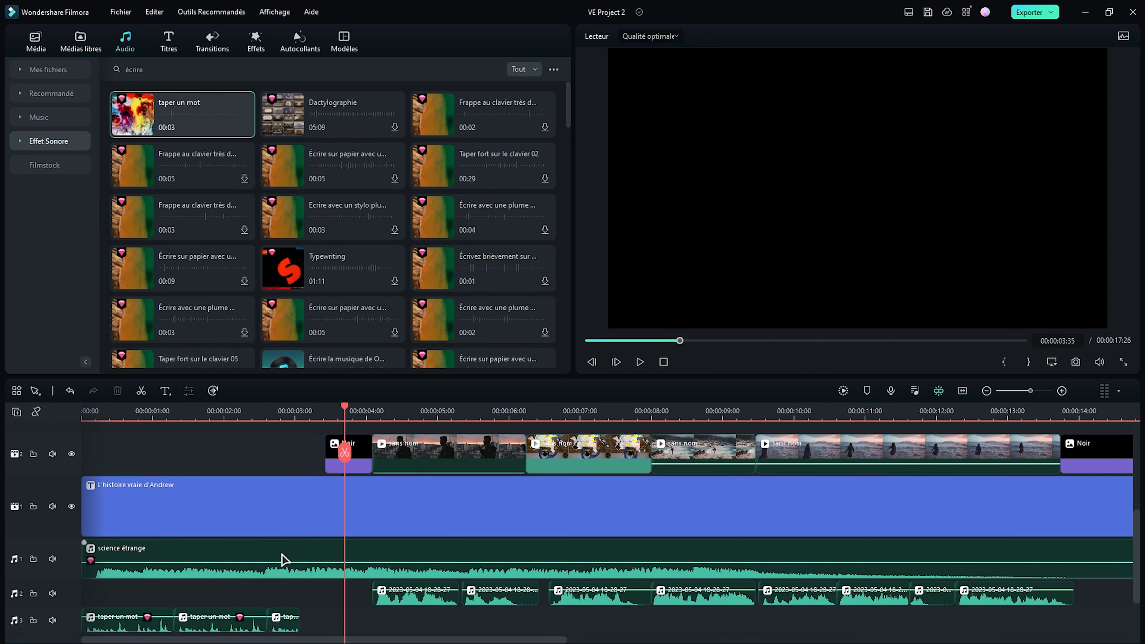
pyautogui.moveTo(390, 410); pyautogui.dragTo(378, 410)
pyautogui.click(439, 460)
pyautogui.doubleClick(439, 460)
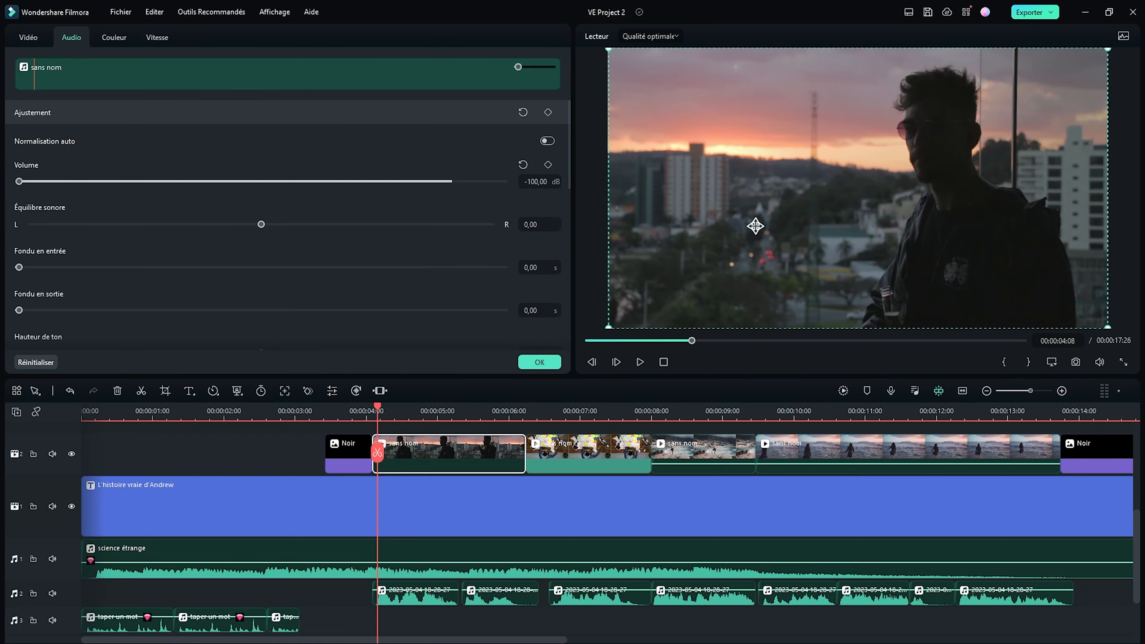
pyautogui.click(28, 38)
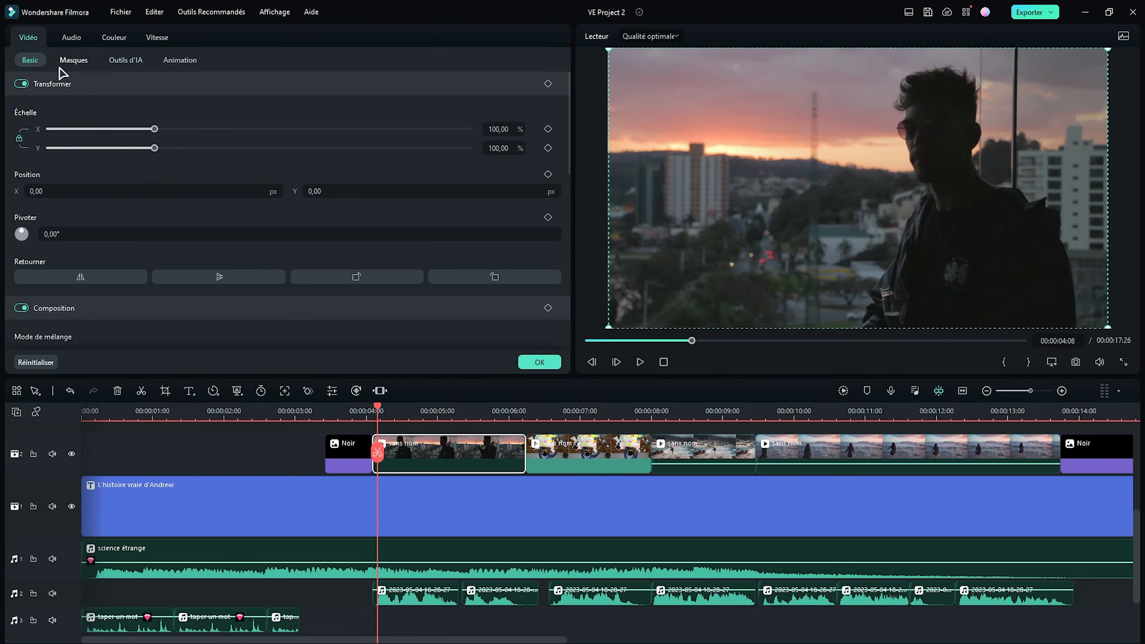
pyautogui.moveTo(378, 407); pyautogui.dragTo(376, 414)
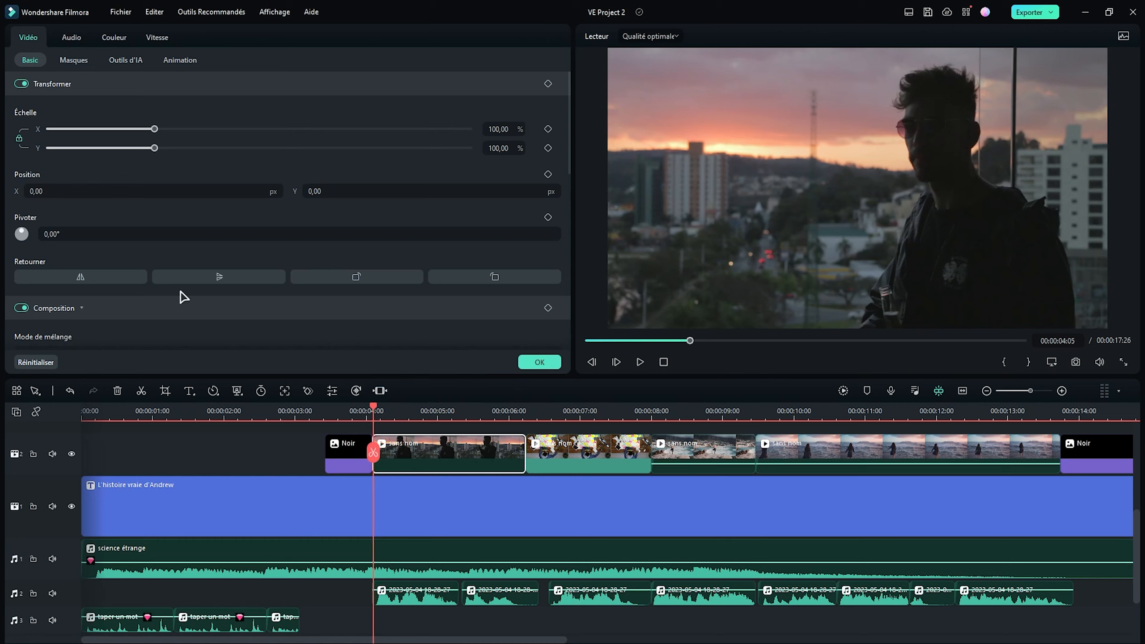
pyautogui.click(548, 148)
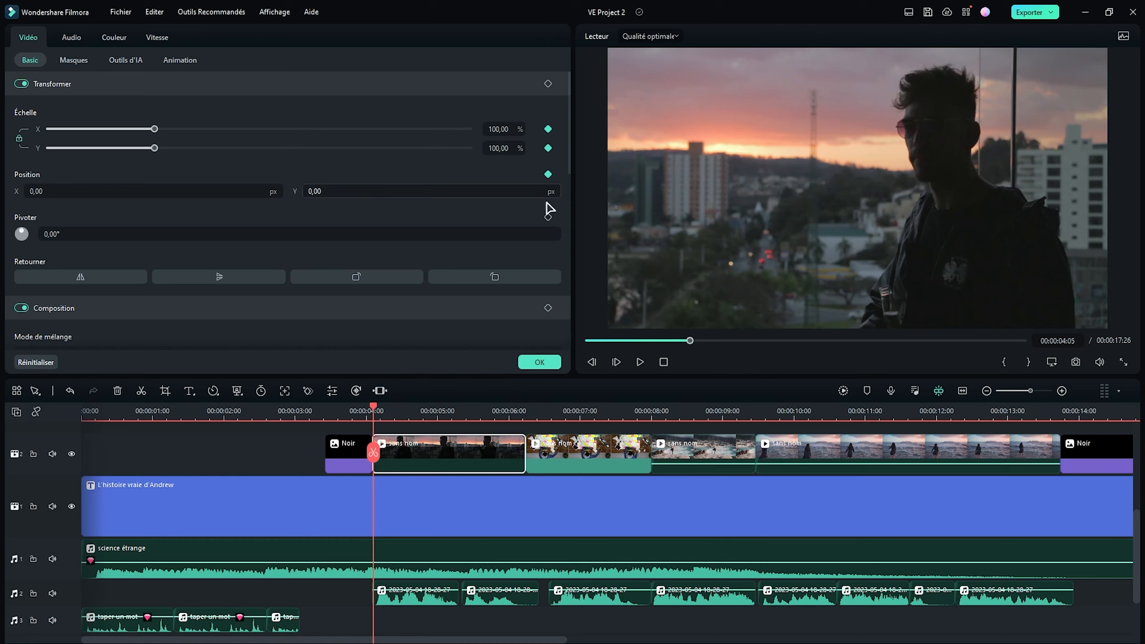
# Step: At 00:00:06:11, set the sunset clip's scale to 140,38 % and its position to X -323,44 and Y -162,80
pyautogui.moveTo(378, 411); pyautogui.dragTo(525, 410)
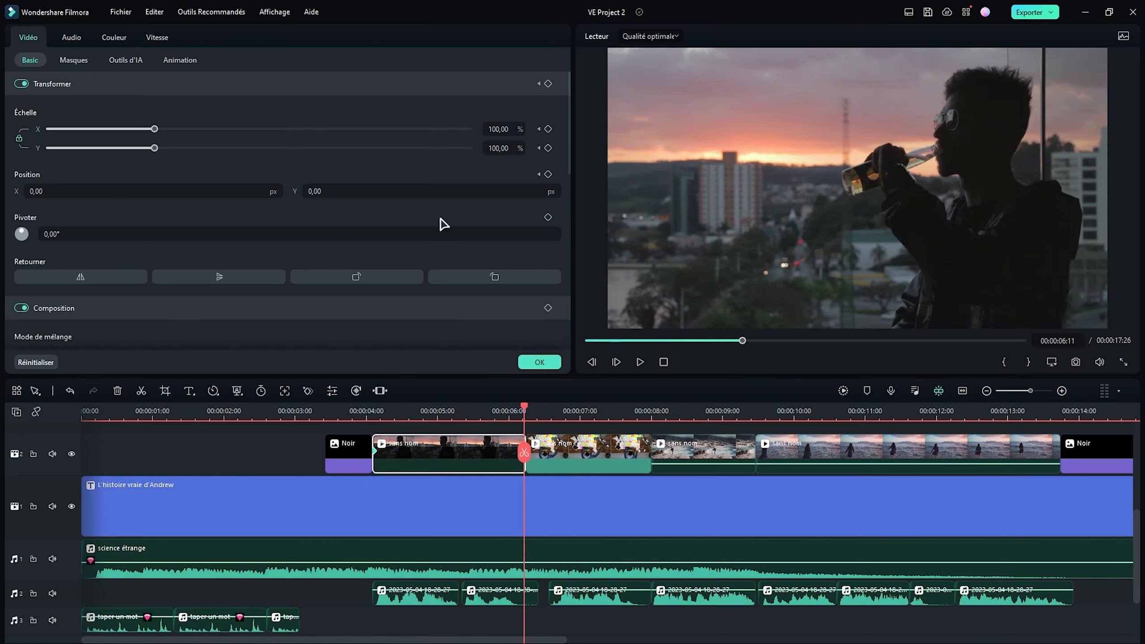
pyautogui.moveTo(155, 128); pyautogui.dragTo(197, 142)
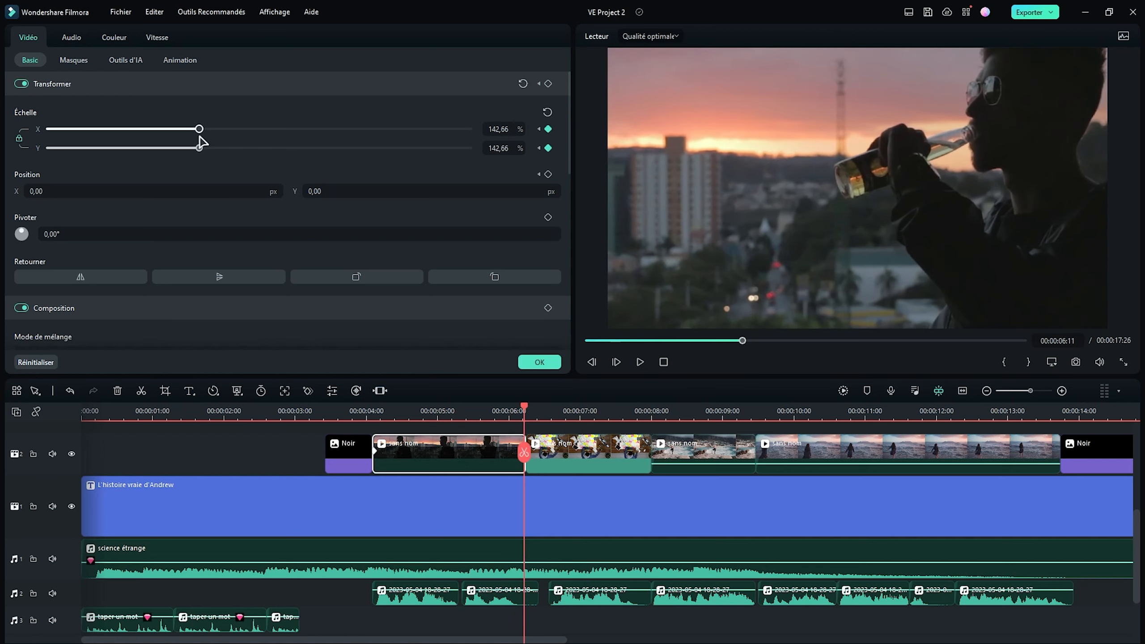
pyautogui.moveTo(915, 268); pyautogui.dragTo(831, 226)
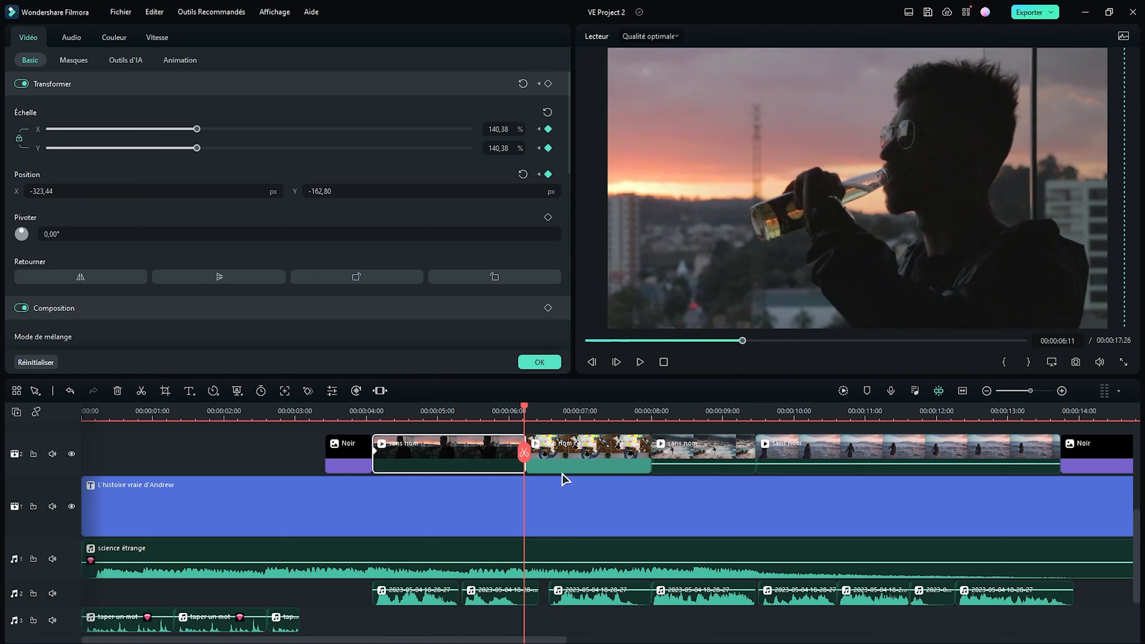
pyautogui.click(539, 362)
# Step: Add scale and rotation keyframes at 00:00:06:13 to the overhead desk clip, with its scale at 123,26 %, and go to the clip's end
pyautogui.click(566, 455)
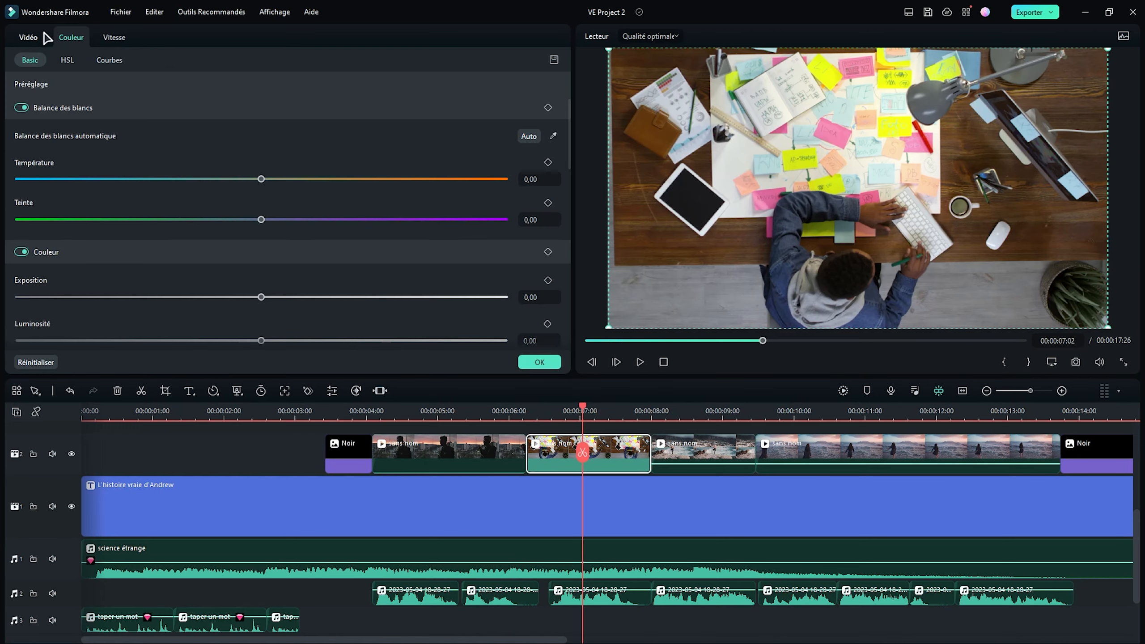
pyautogui.click(30, 38)
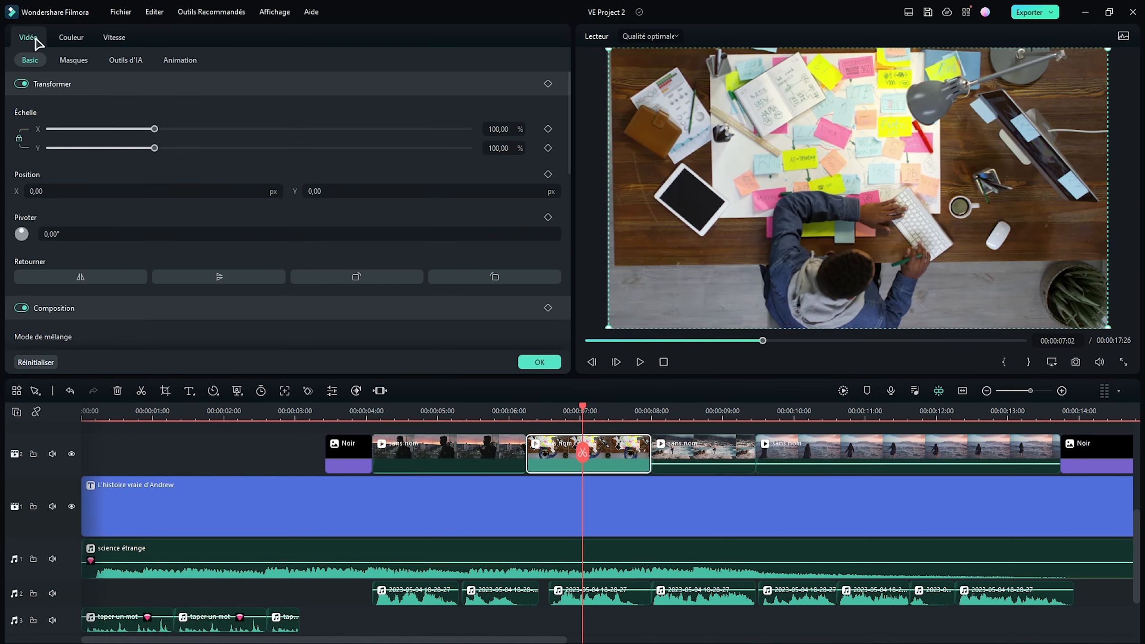
pyautogui.click(528, 412)
pyautogui.click(547, 128)
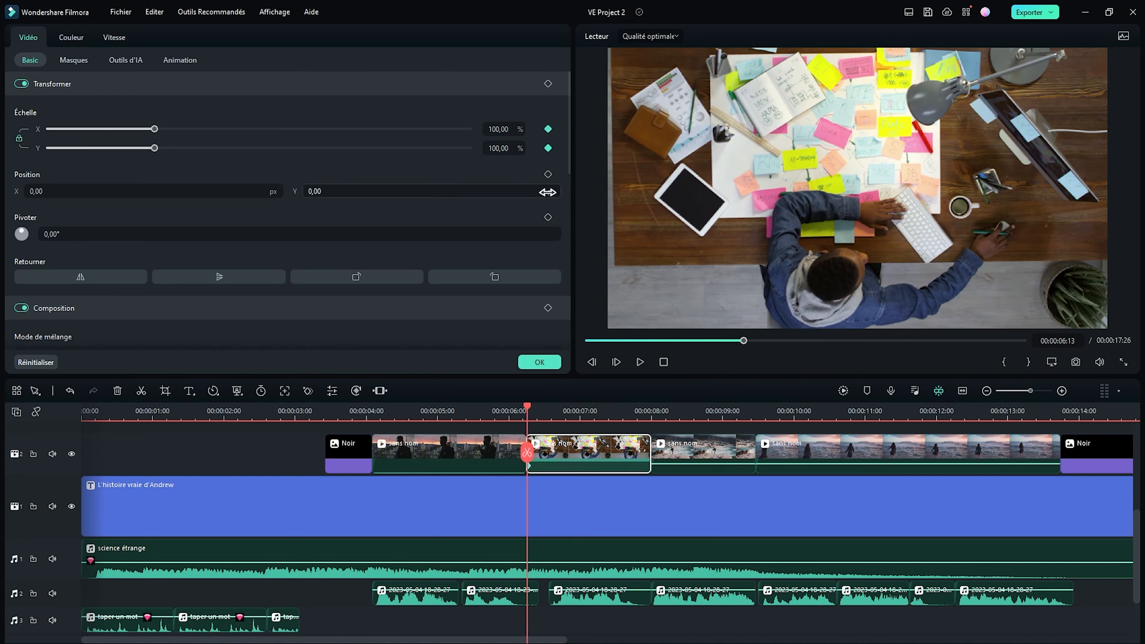
pyautogui.moveTo(155, 129); pyautogui.dragTo(179, 129)
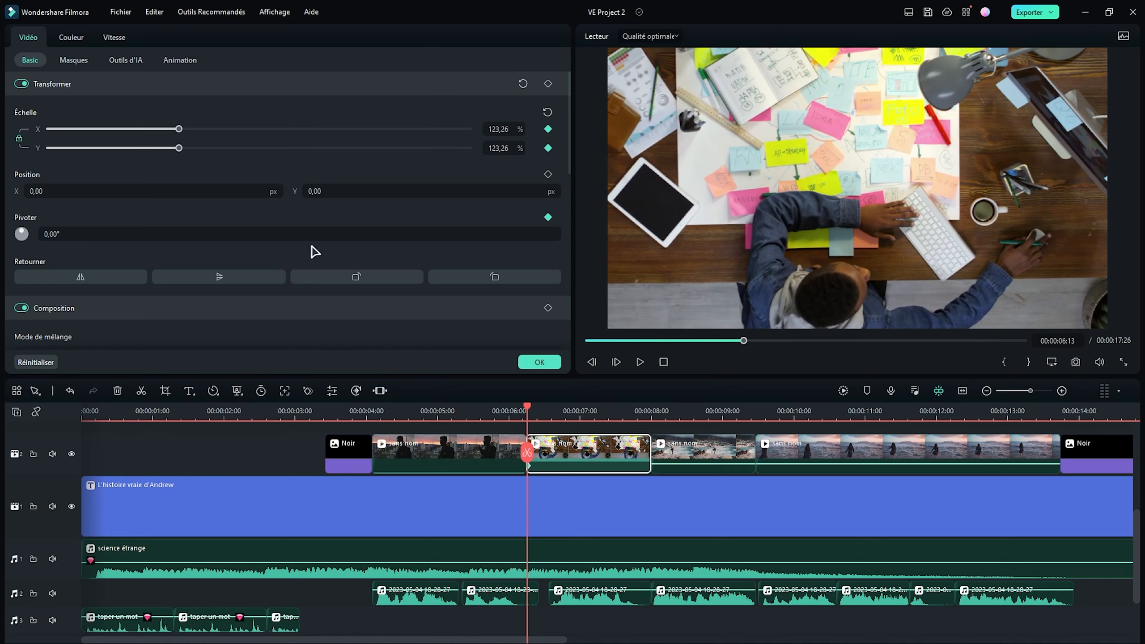
pyautogui.moveTo(530, 409); pyautogui.dragTo(649, 419)
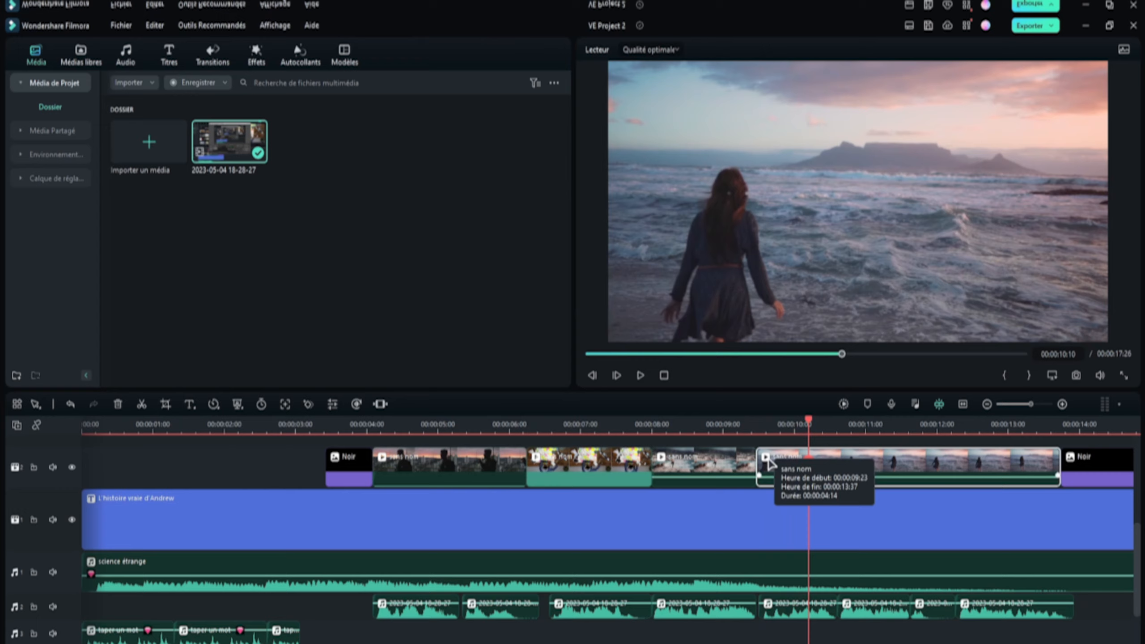
# Step: Open the transform settings of the clip of the woman by the sea with the playhead at its start, 00:00:09:25
pyautogui.click(781, 446)
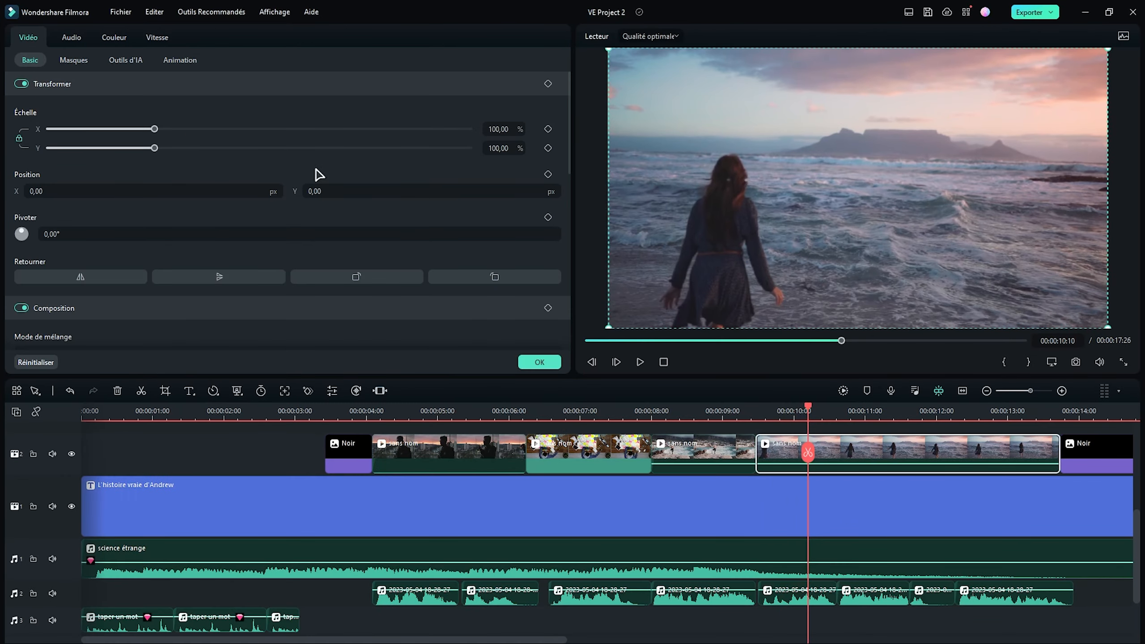
pyautogui.press('Up')
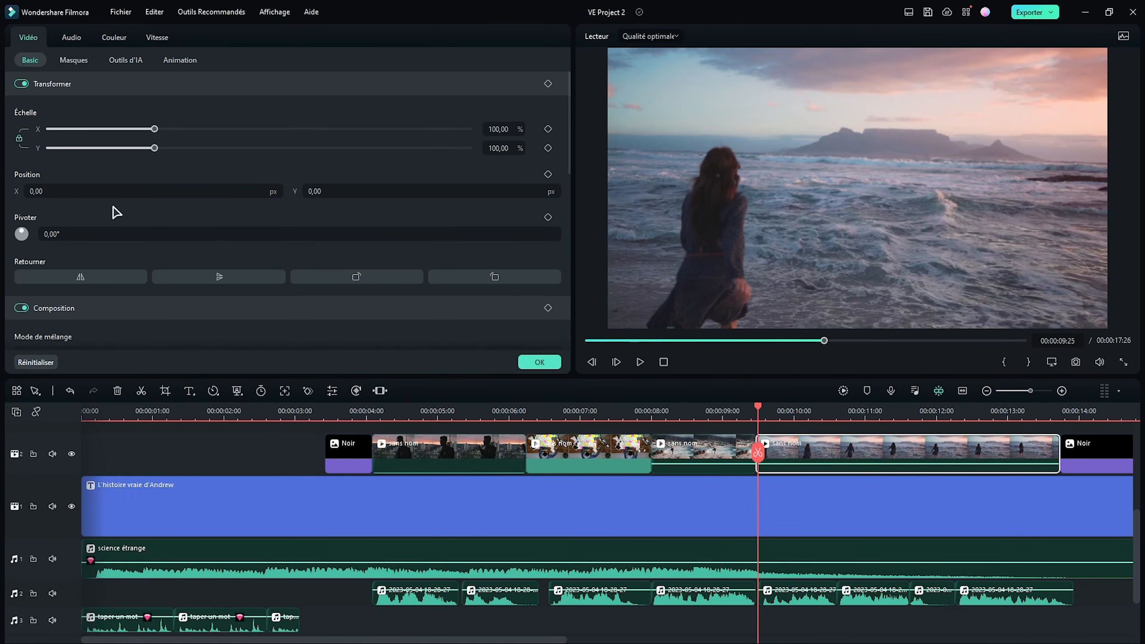